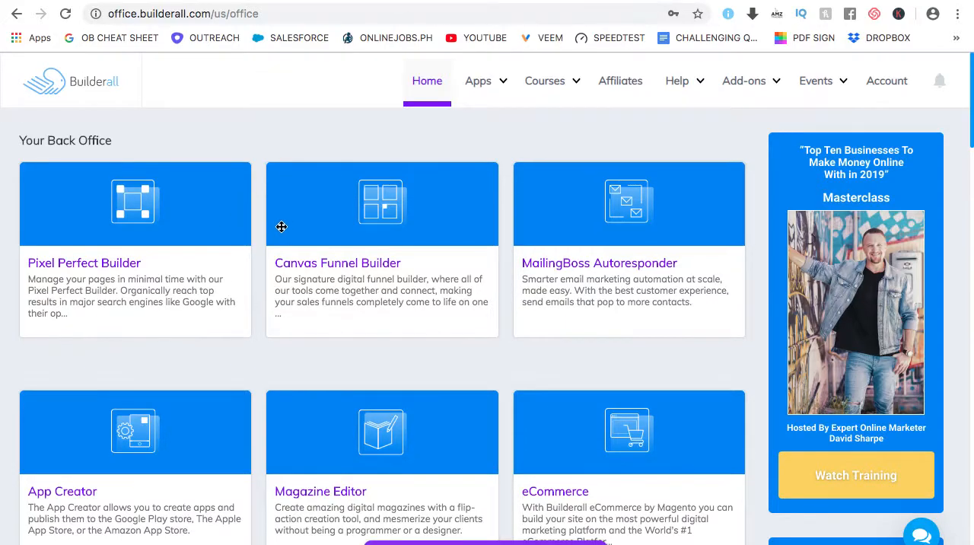
Look through the tools offered in the Builderall back office, from Pixel Perfect Builder to CRM and Wordpress Site Builder
scroll(282, 224, "down", 2)
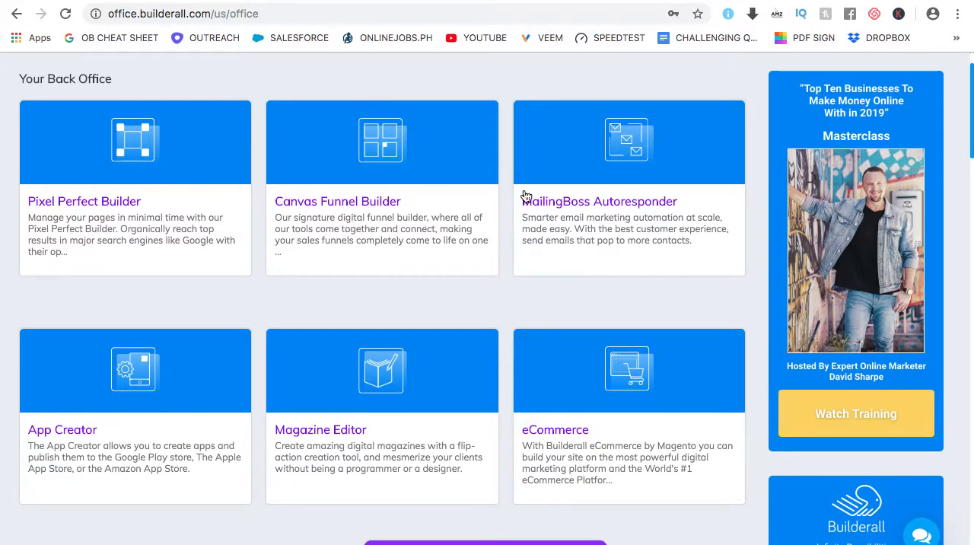
scroll(612, 187, "down", 5)
scroll(615, 185, "down", 3)
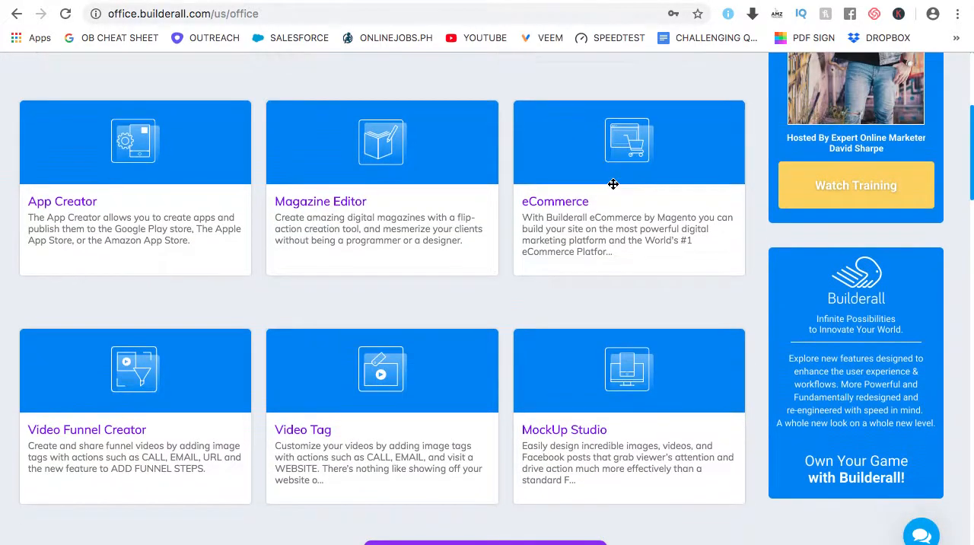
scroll(613, 185, "down", 12)
scroll(613, 186, "down", 10)
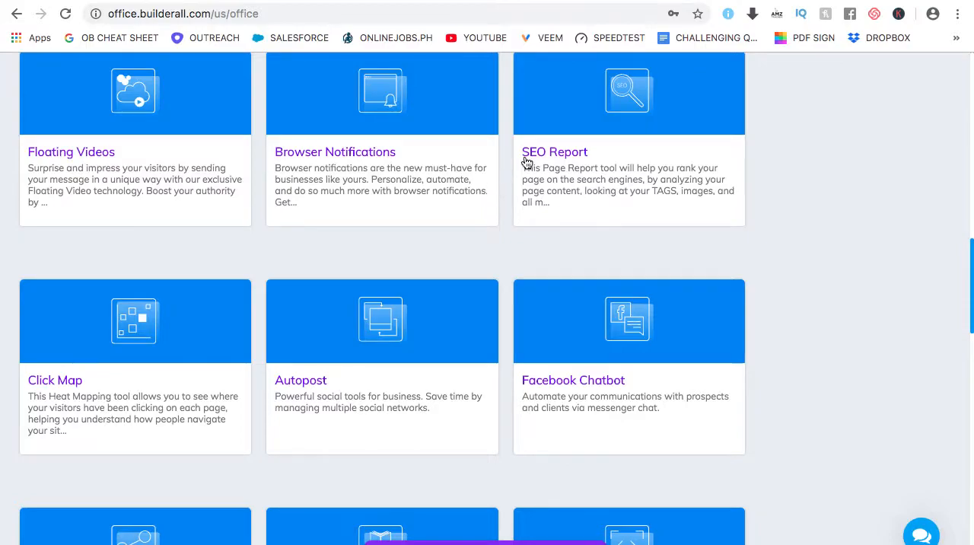
scroll(621, 169, "down", 2)
scroll(620, 170, "down", 2)
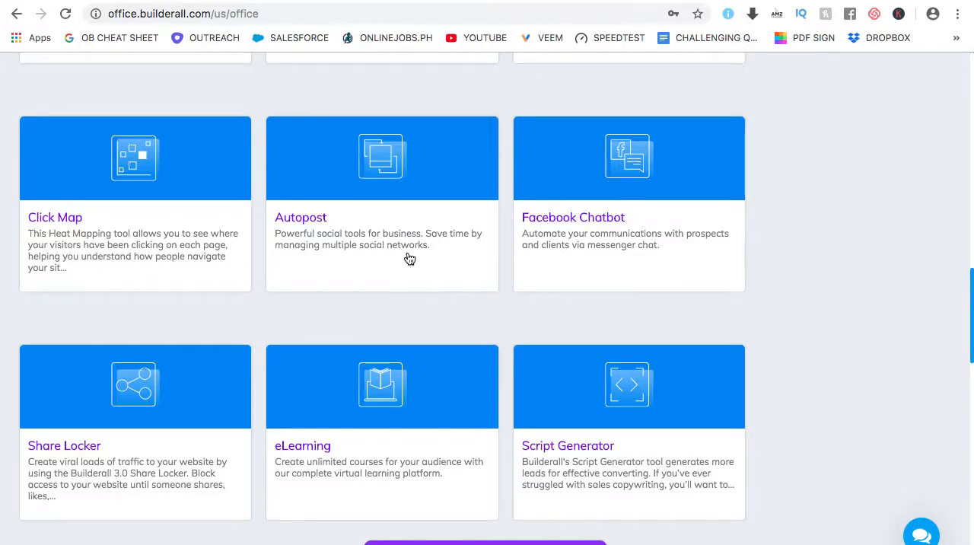
scroll(413, 256, "down", 2)
scroll(380, 271, "down", 2)
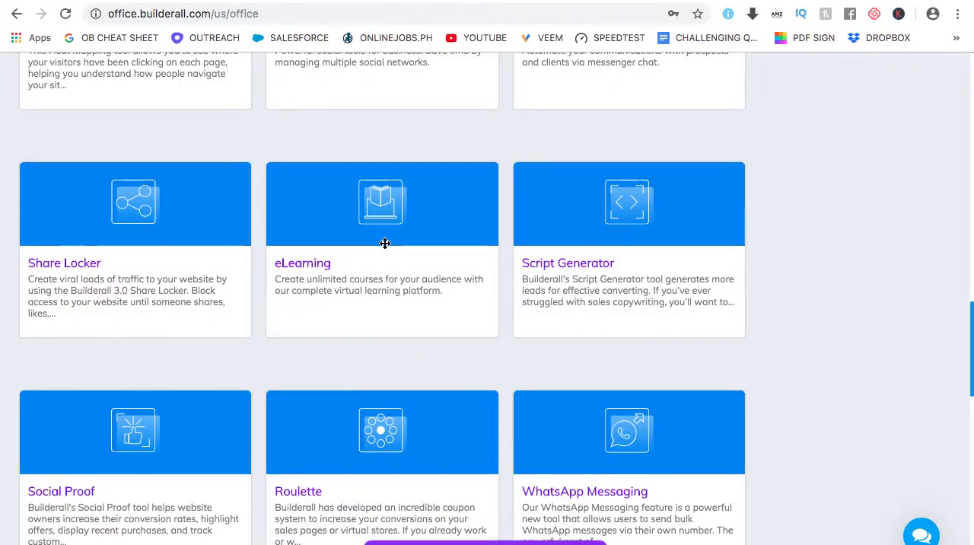
scroll(385, 247, "down", 1)
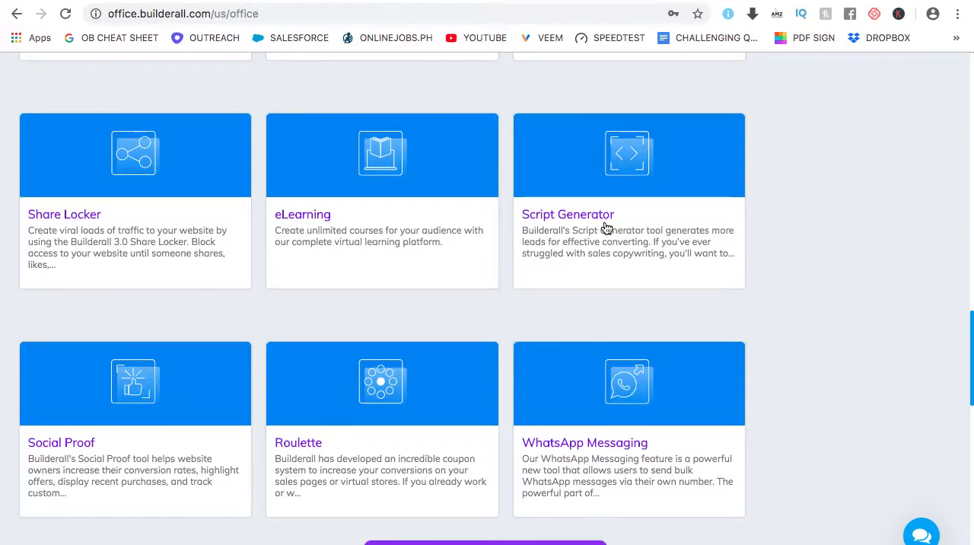
scroll(606, 224, "down", 2)
scroll(604, 229, "down", 9)
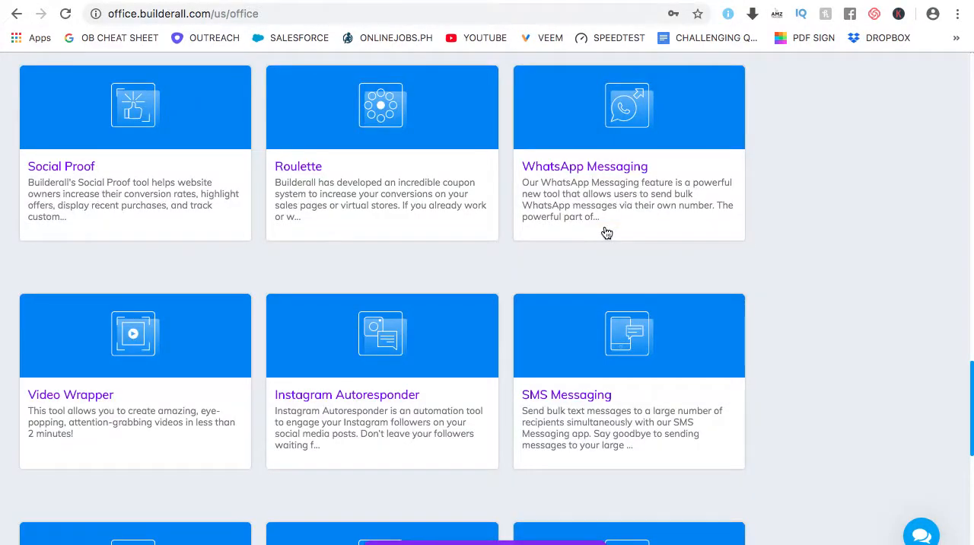
scroll(603, 234, "down", 5)
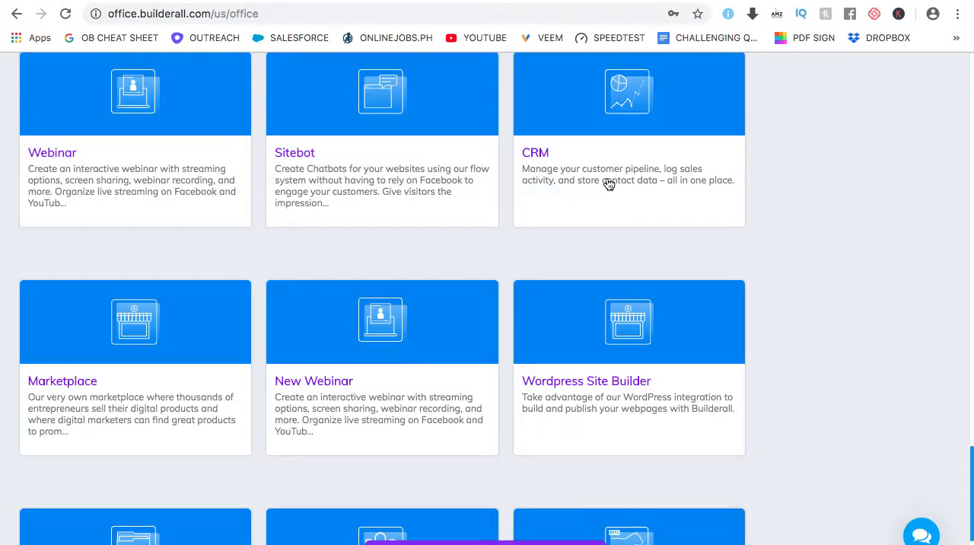
Open the Cheetah Builder Pixel Perfect Responsive Technology (BETA) tool from the back office
scroll(570, 202, "down", 3)
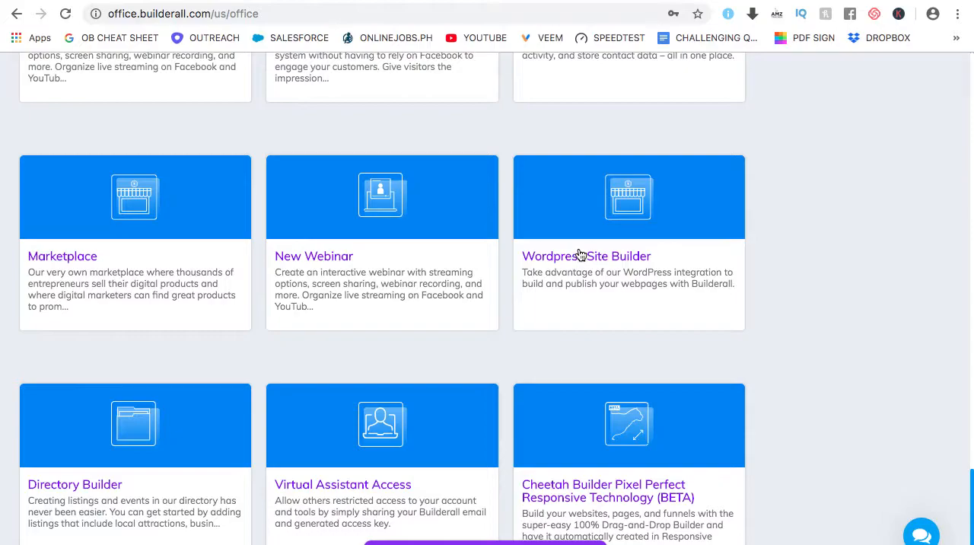
scroll(580, 255, "down", 1)
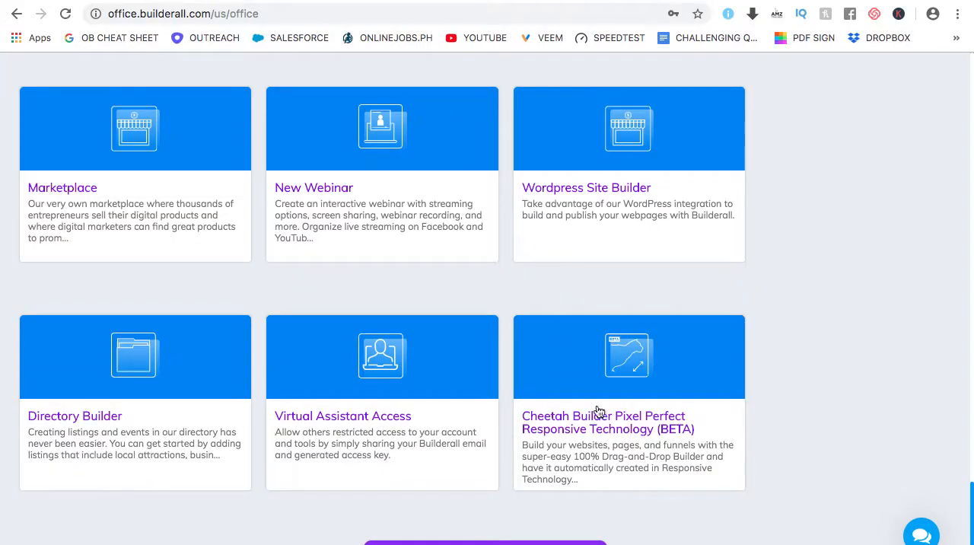
mouse_move(617, 397)
left_click(713, 506)
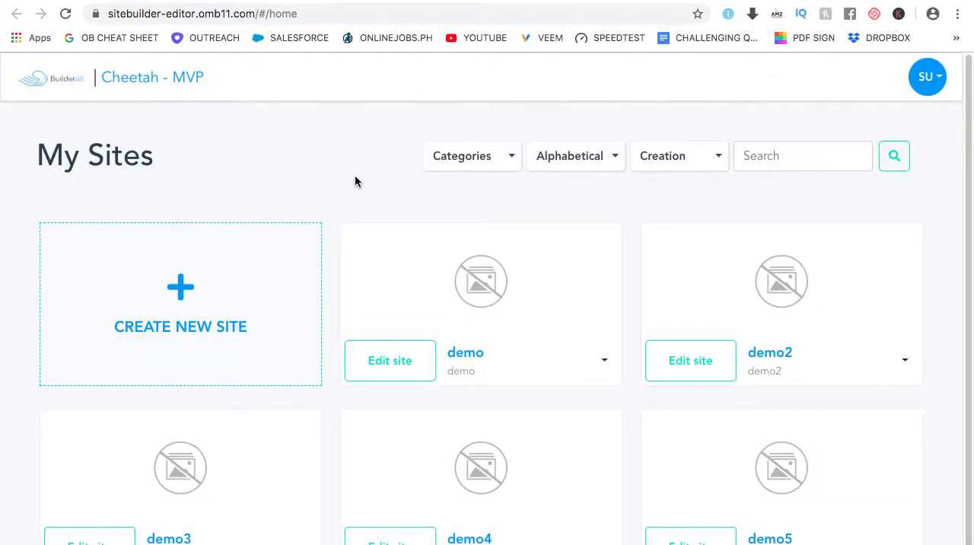
Create a new site with the title demo6 and the description demo6
scroll(324, 251, "down", 1)
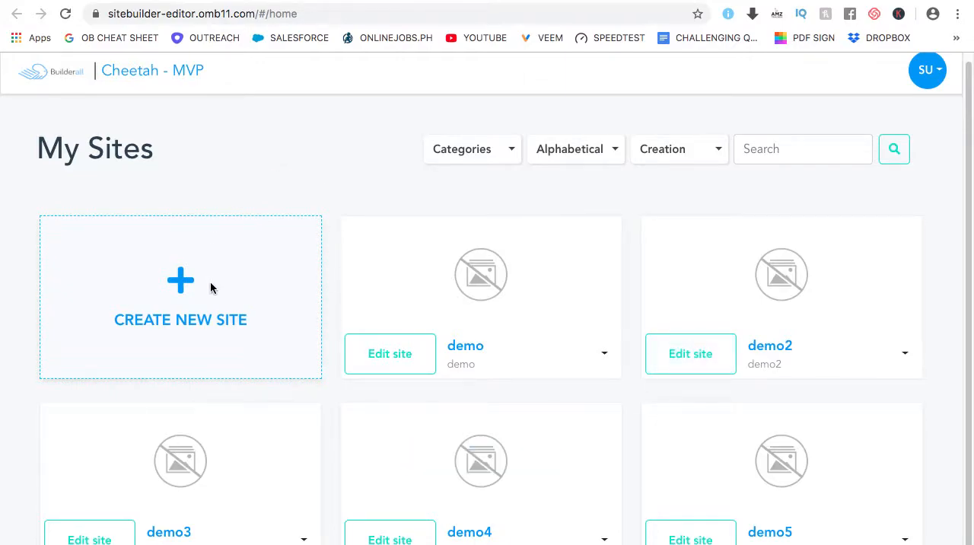
left_click(176, 323)
left_click(431, 251)
type("demo6")
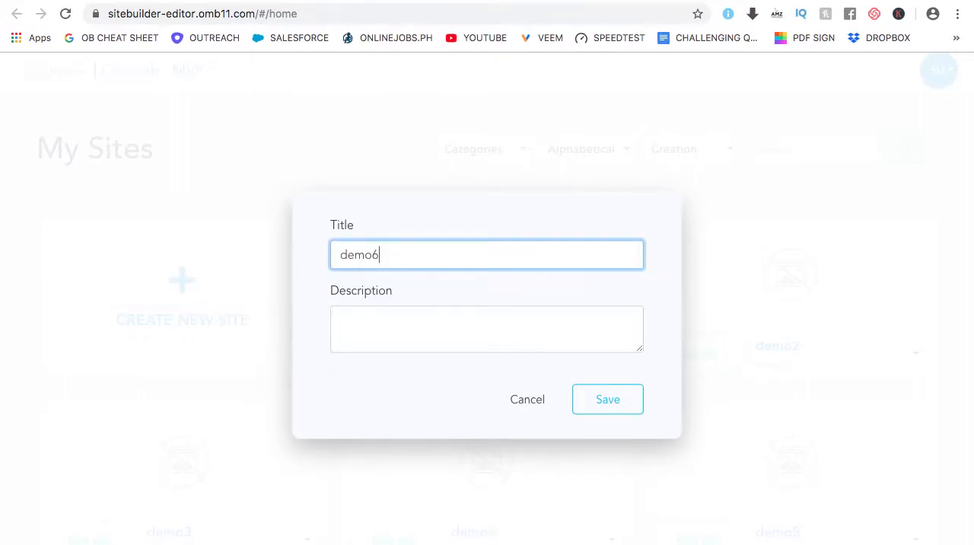
left_click(445, 333)
type("demo")
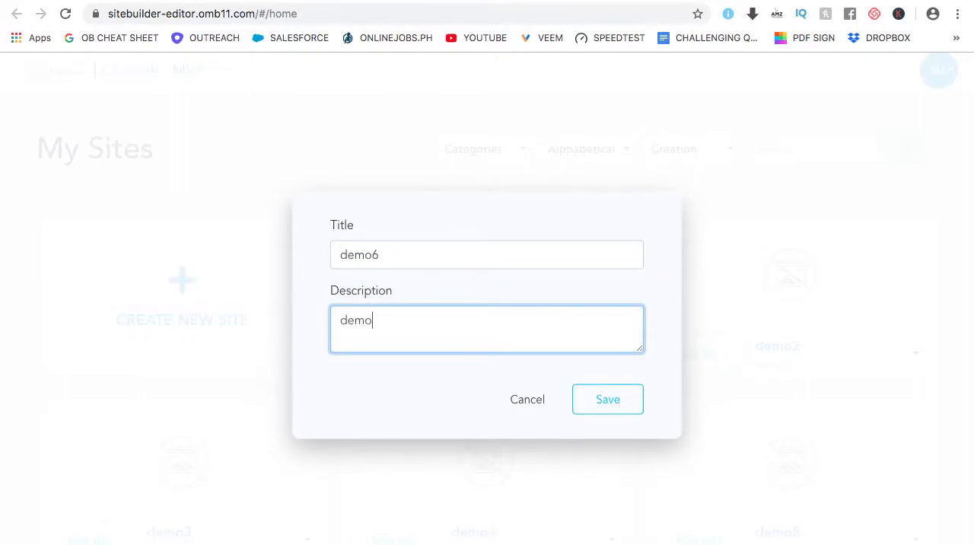
type("6")
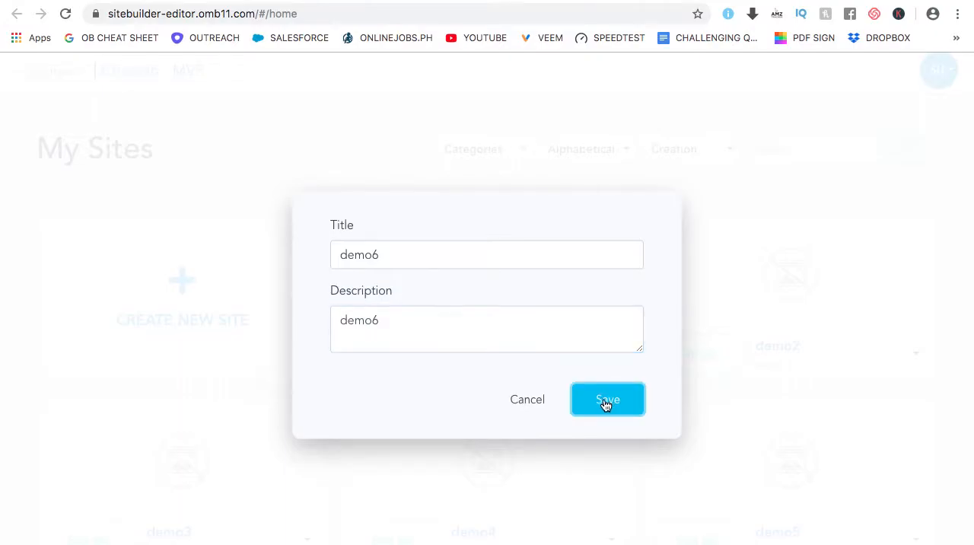
left_click(612, 398)
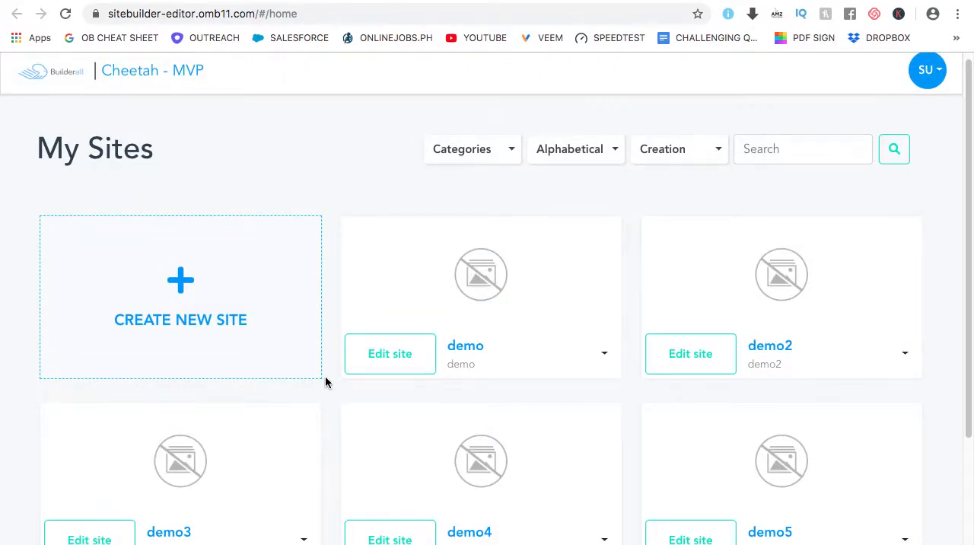
Open the demo6 site and start editing its Home page
scroll(325, 376, "down", 5)
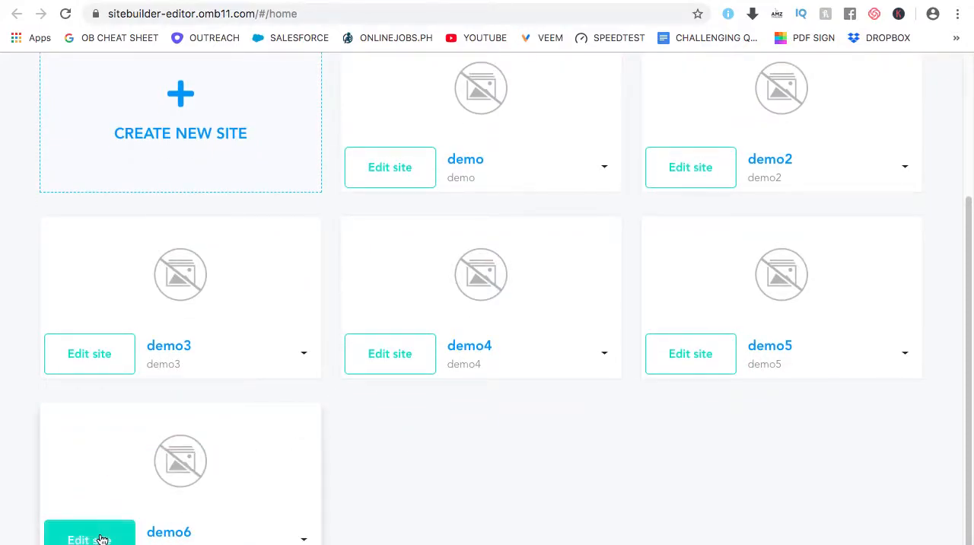
left_click(102, 538)
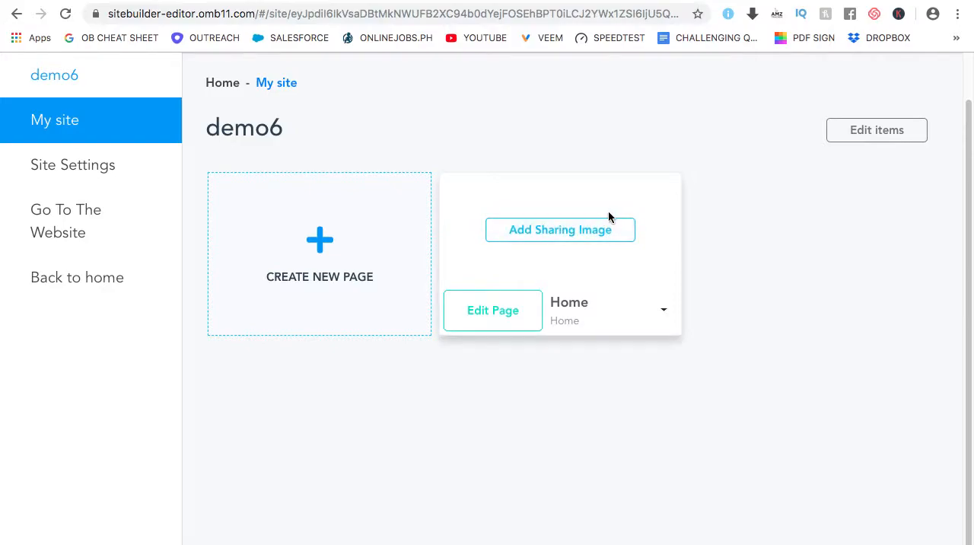
left_click(486, 318)
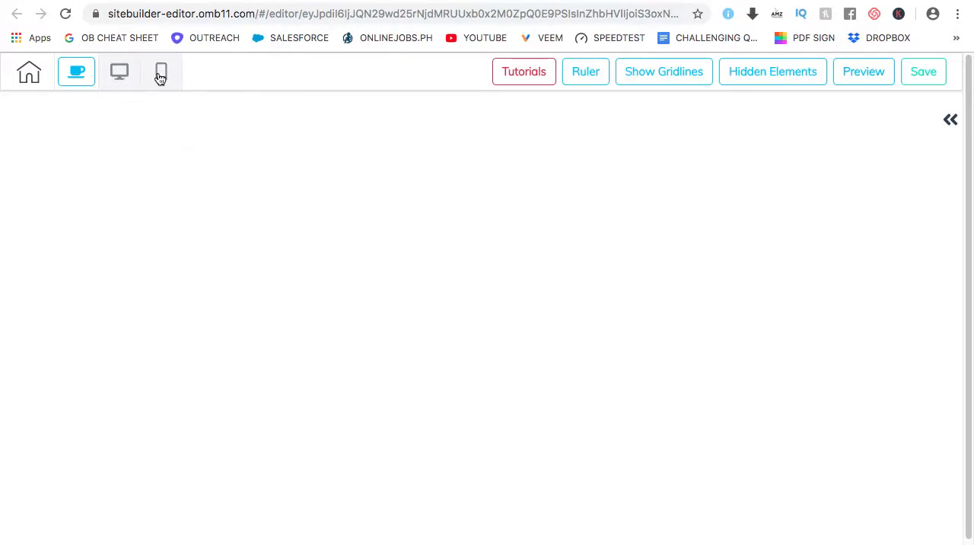
Add the 1st Fold panel template headed "Take Advantage Of Our Experience On Business Management" to the blank page
left_click(951, 119)
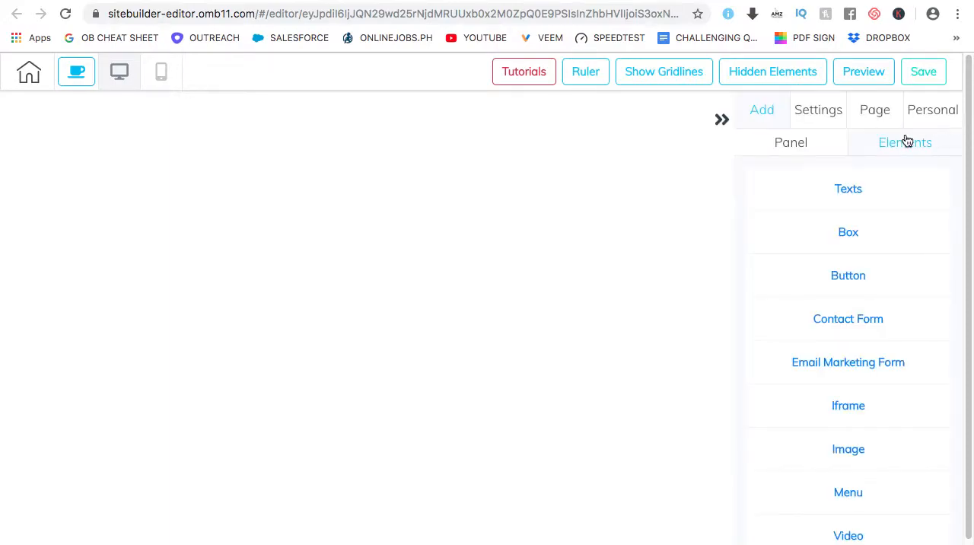
left_click(776, 145)
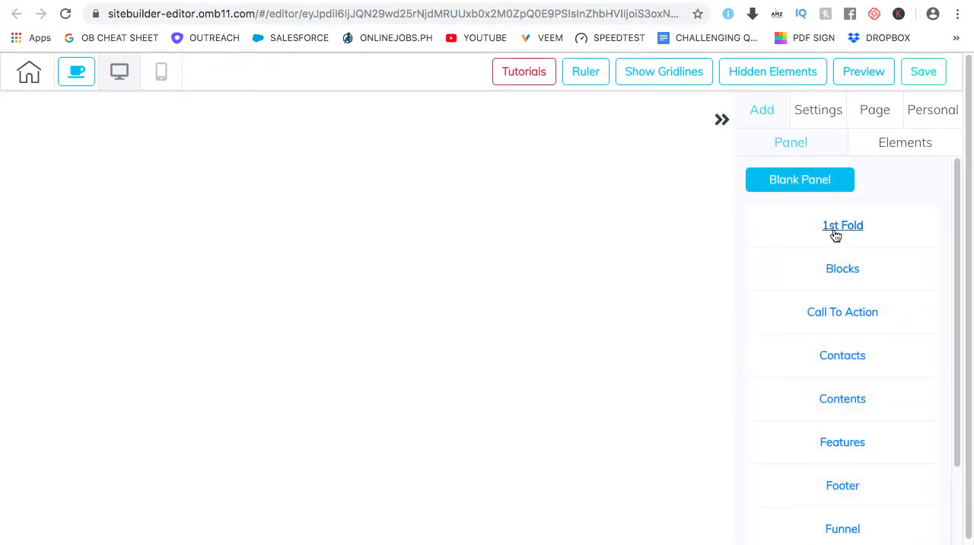
left_click(849, 230)
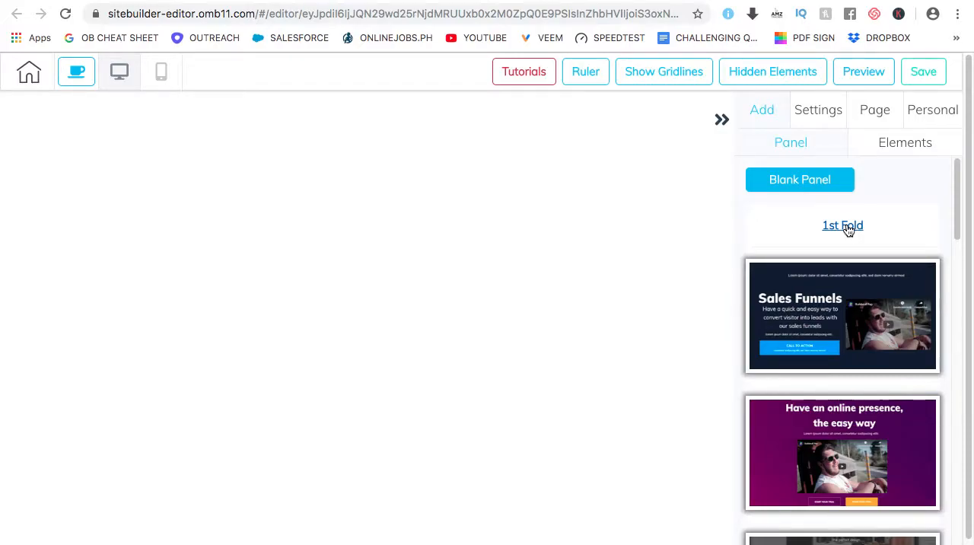
scroll(852, 269, "down", 3)
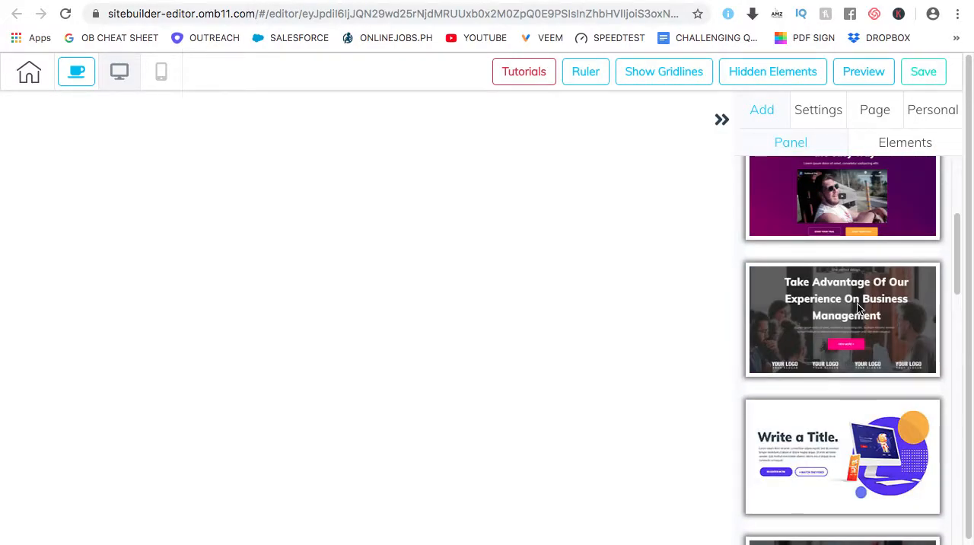
left_click(857, 307)
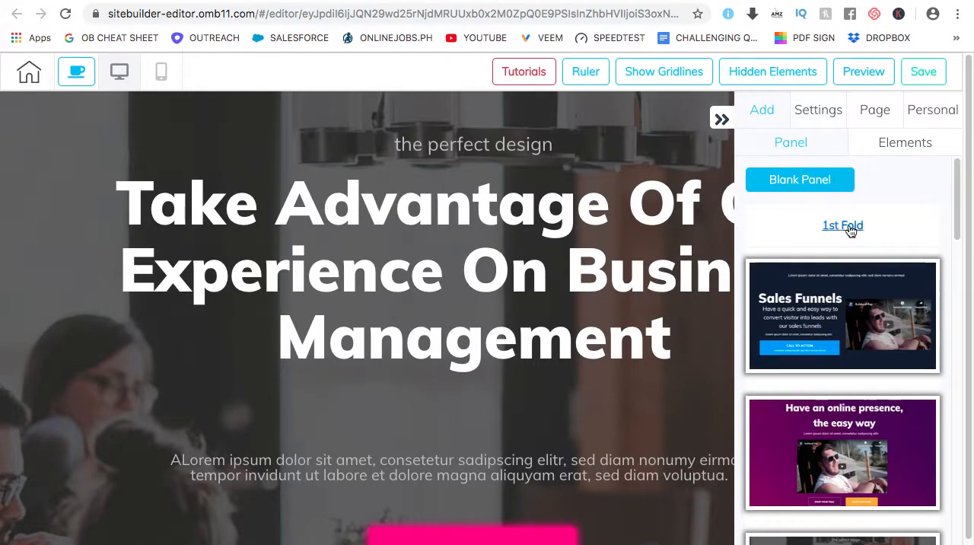
Add the Header panel template with the orange menu bar to the page
left_click(851, 229)
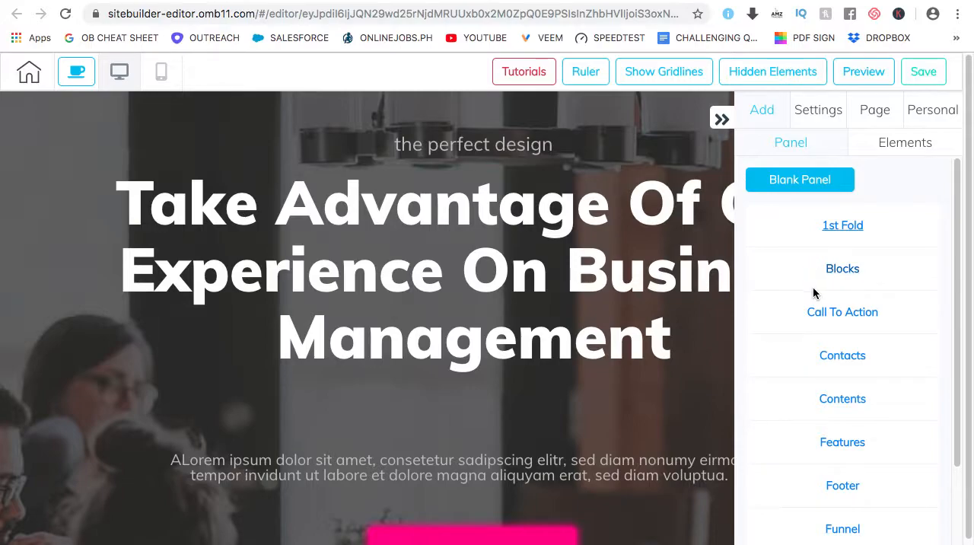
scroll(602, 242, "down", 3)
scroll(597, 241, "up", 3)
scroll(842, 456, "down", 2)
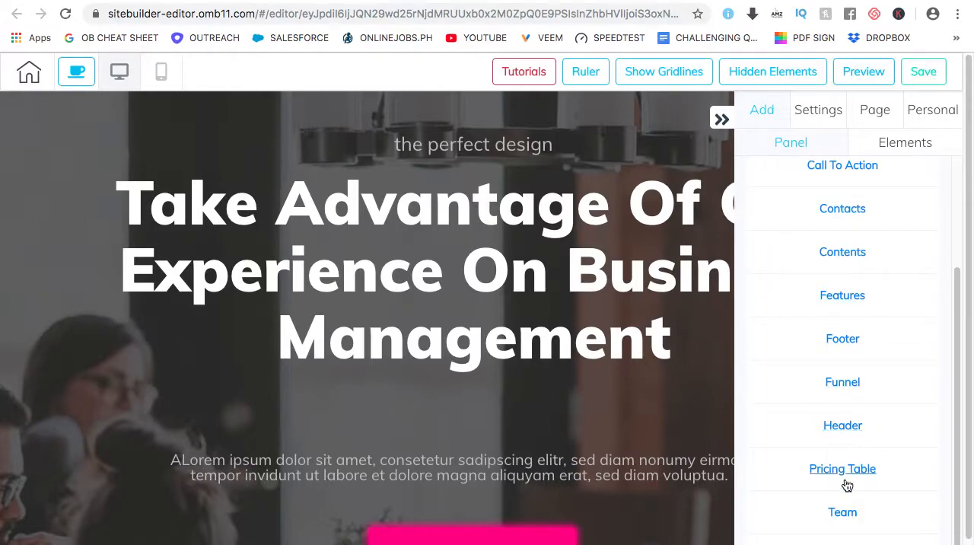
left_click(848, 425)
scroll(850, 487, "down", 2)
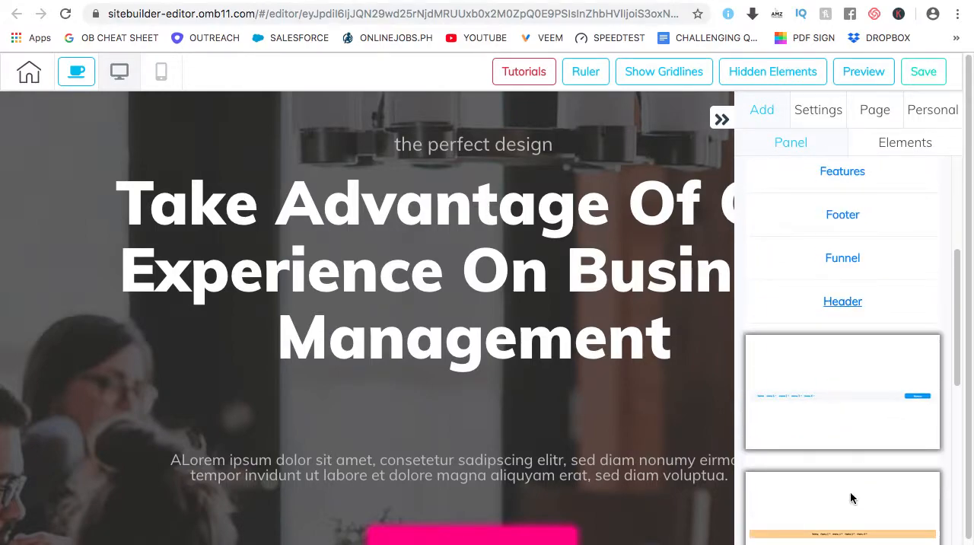
scroll(850, 484, "down", 3)
left_click(840, 318)
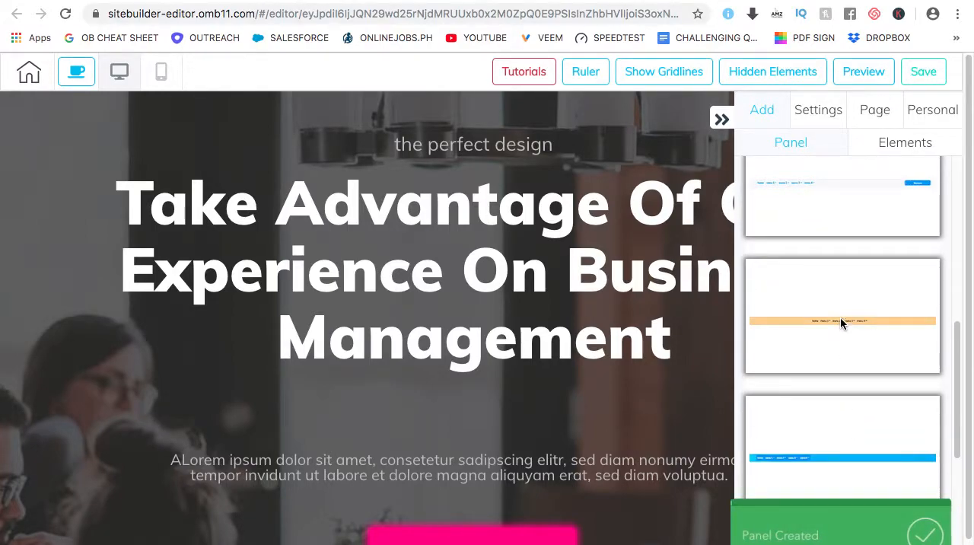
Examine the page layout and inspect the settings of the orange header panel below the 1st Fold panel
left_click(722, 119)
scroll(457, 414, "down", 3)
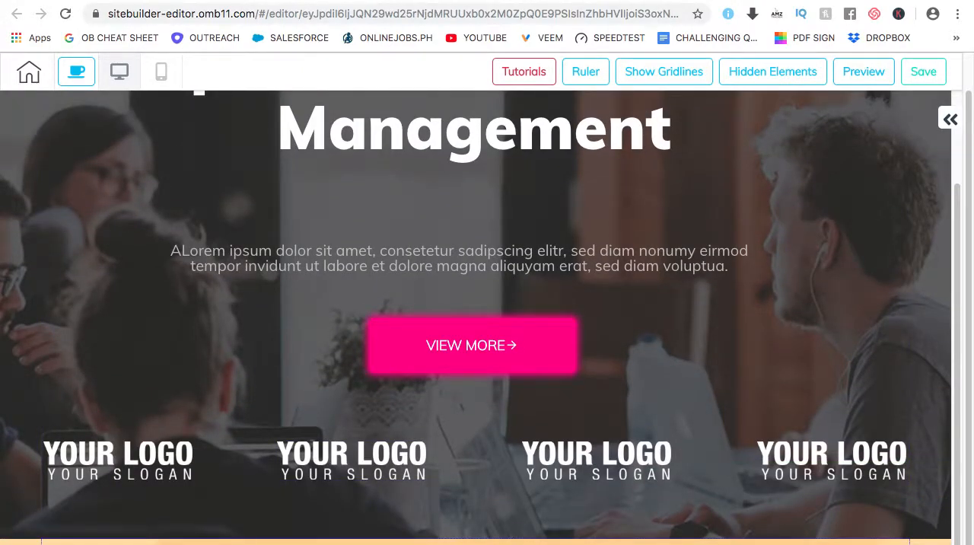
scroll(391, 306, "up", 2)
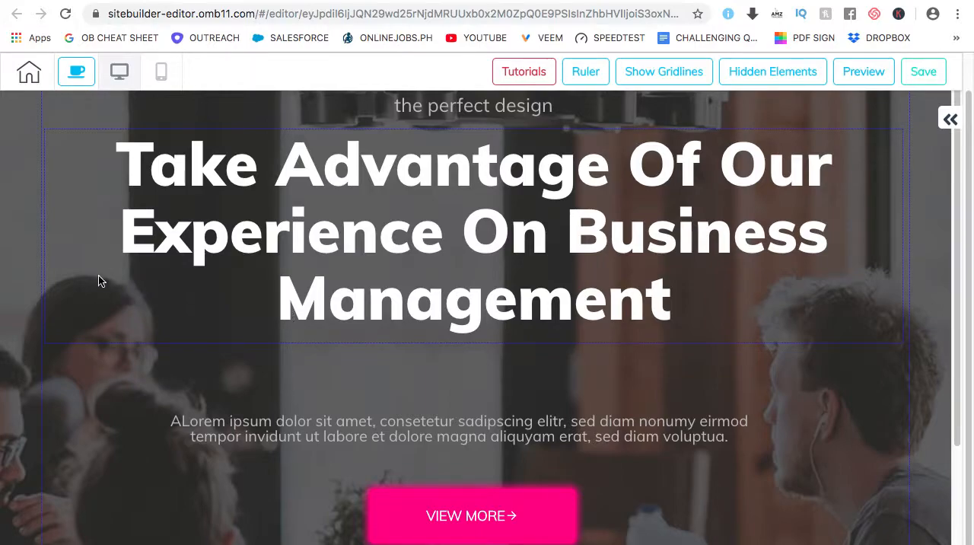
scroll(104, 279, "up", 1)
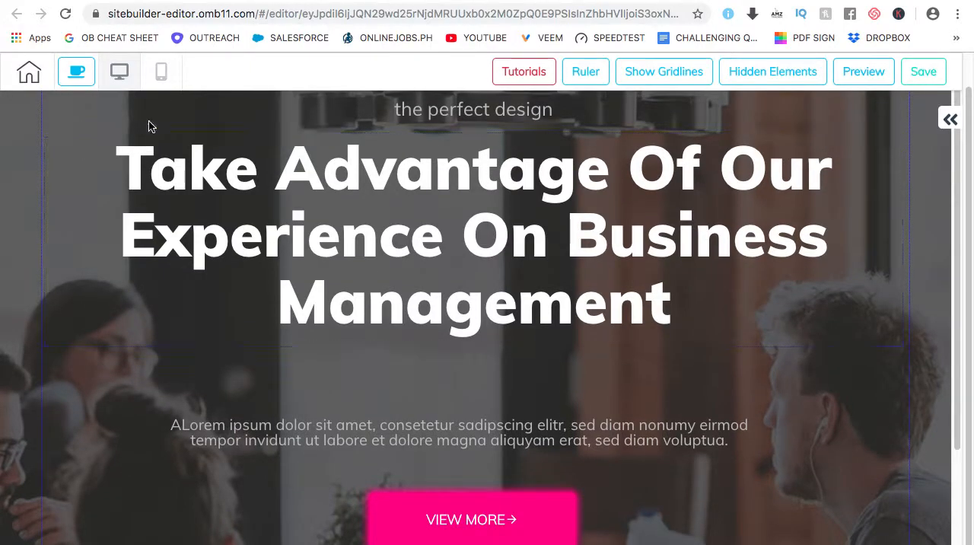
scroll(140, 403, "down", 2)
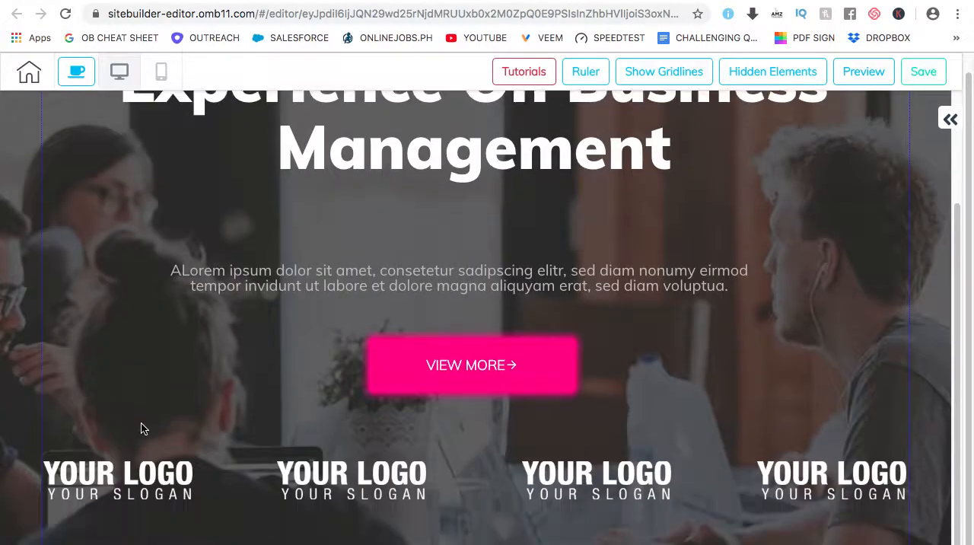
scroll(144, 428, "down", 1)
left_click(144, 541)
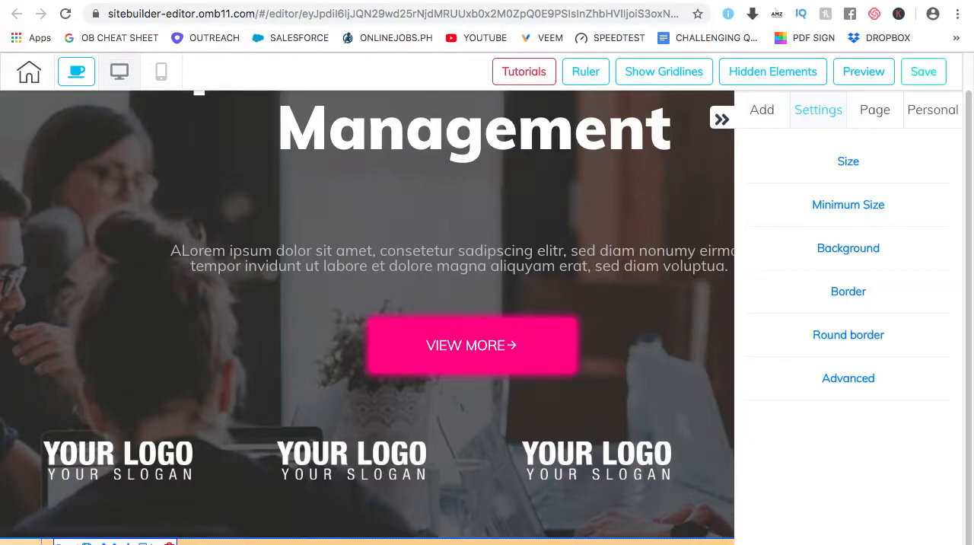
scroll(165, 525, "up", 1)
left_click(165, 524)
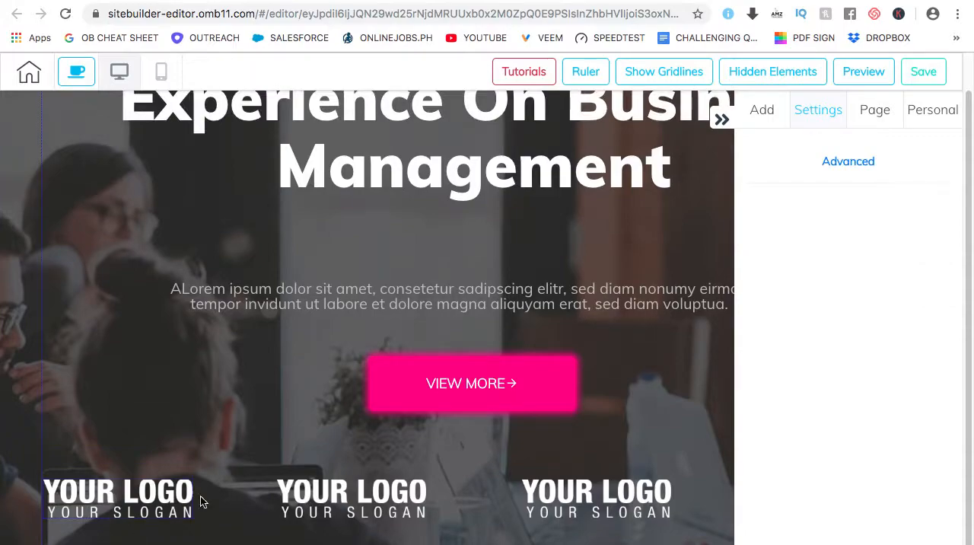
scroll(354, 293, "up", 3)
left_click(721, 126)
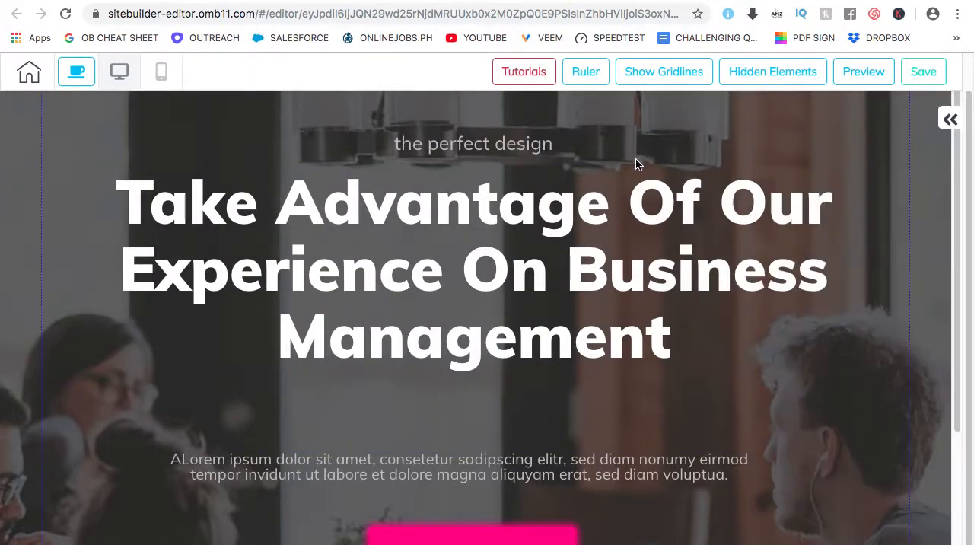
Select the orange header panel above the 1st Fold panel and view its available settings
scroll(327, 223, "up", 1)
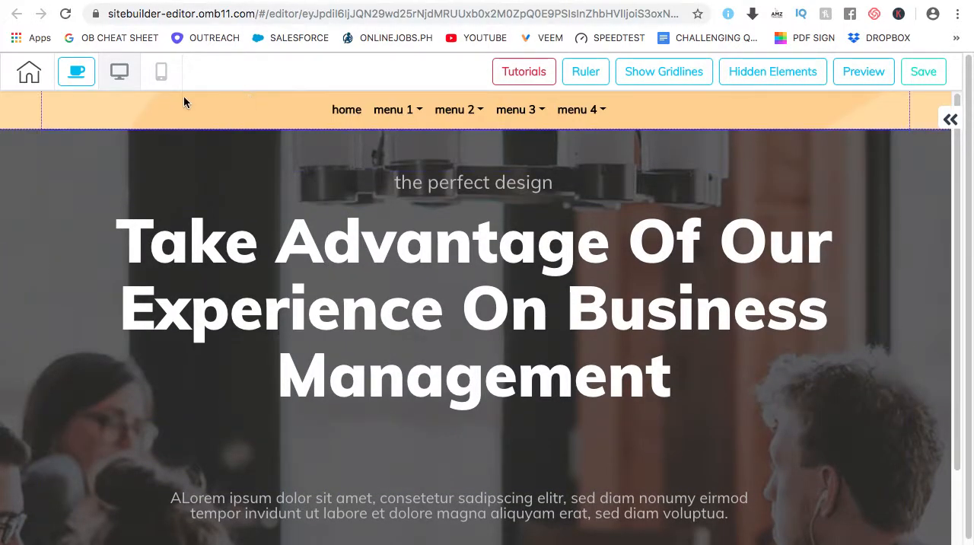
left_click(24, 116)
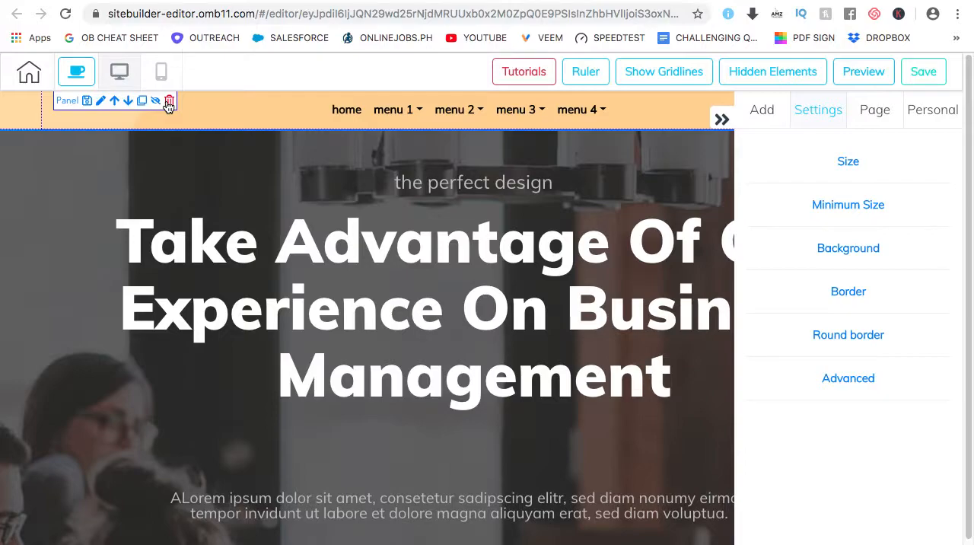
left_click(721, 119)
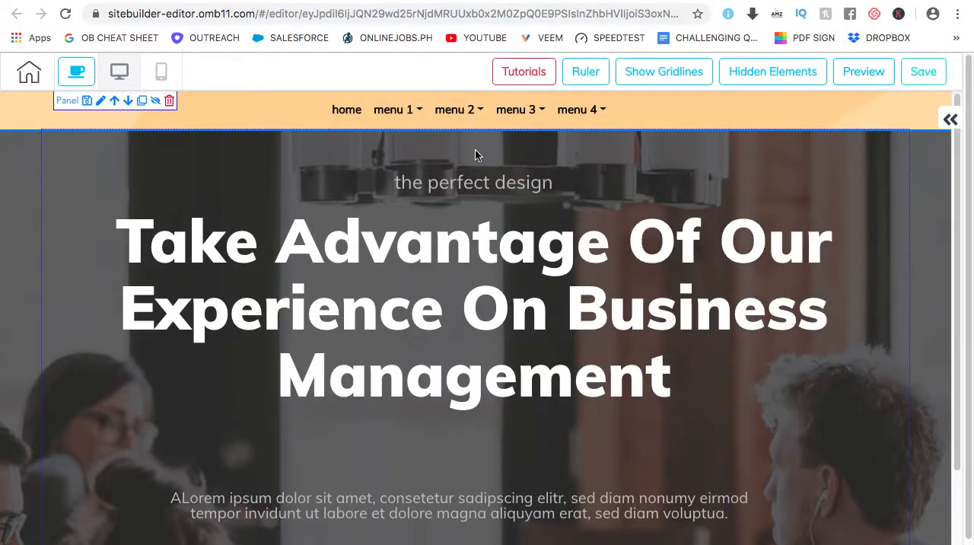
Add the purple Pricing Table panel template with the Hobby, Professional and Business plans to the page
left_click(950, 120)
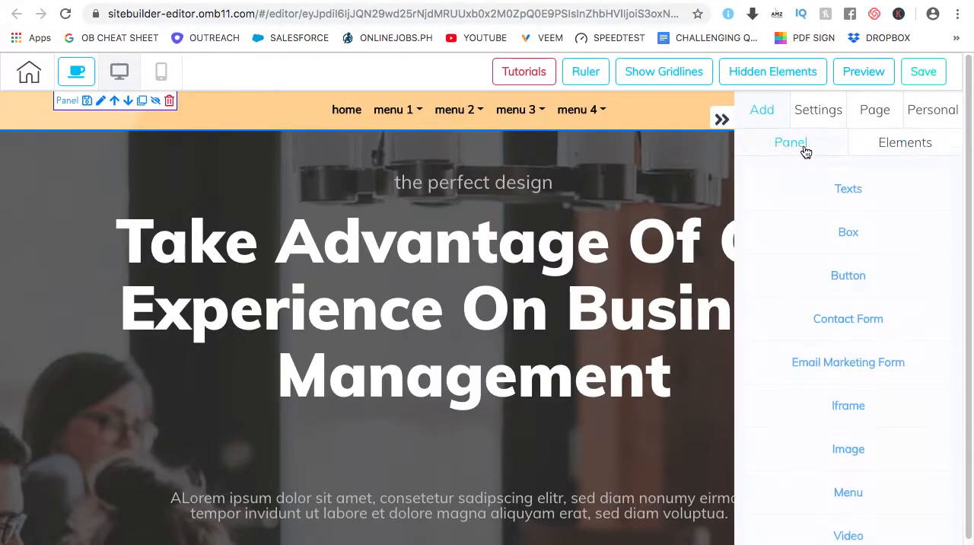
left_click(804, 149)
scroll(837, 258, "down", 3)
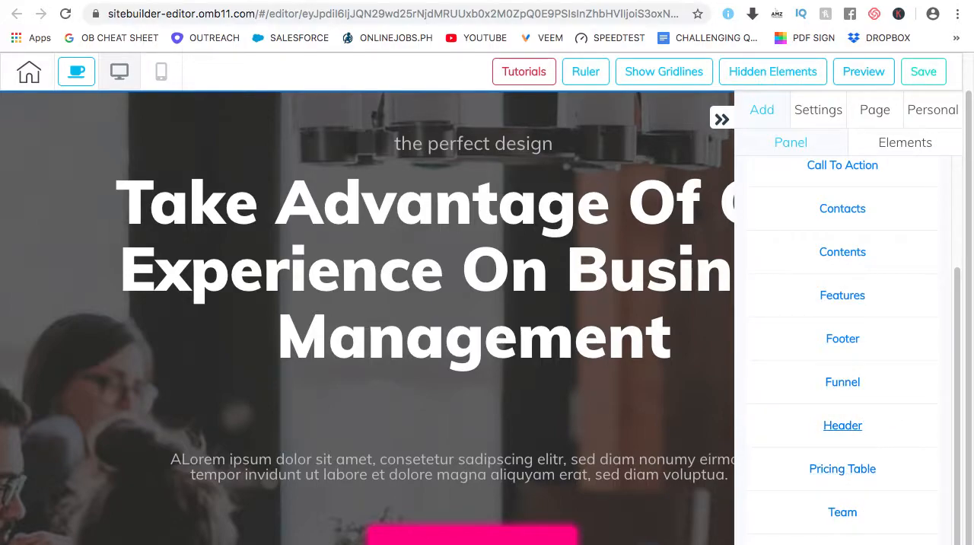
mouse_move(846, 468)
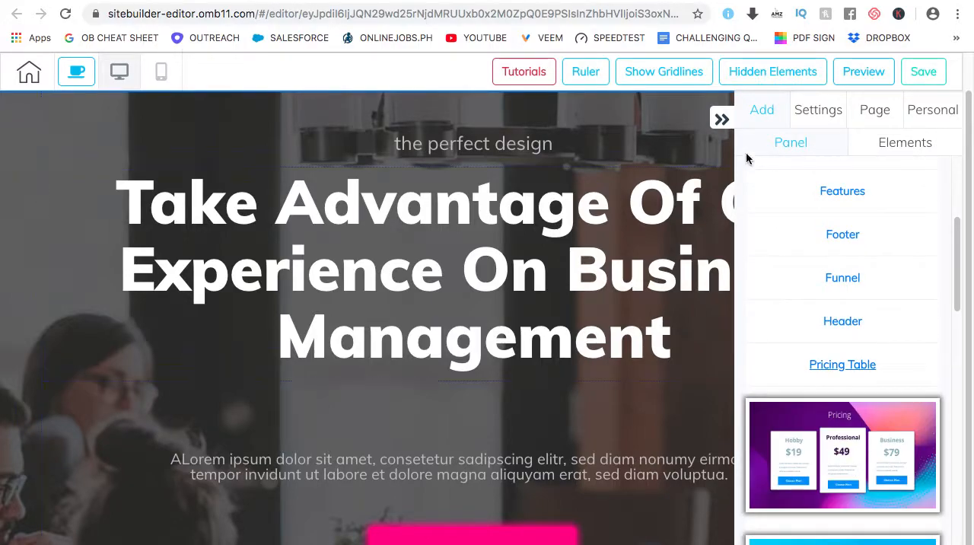
left_click(844, 455)
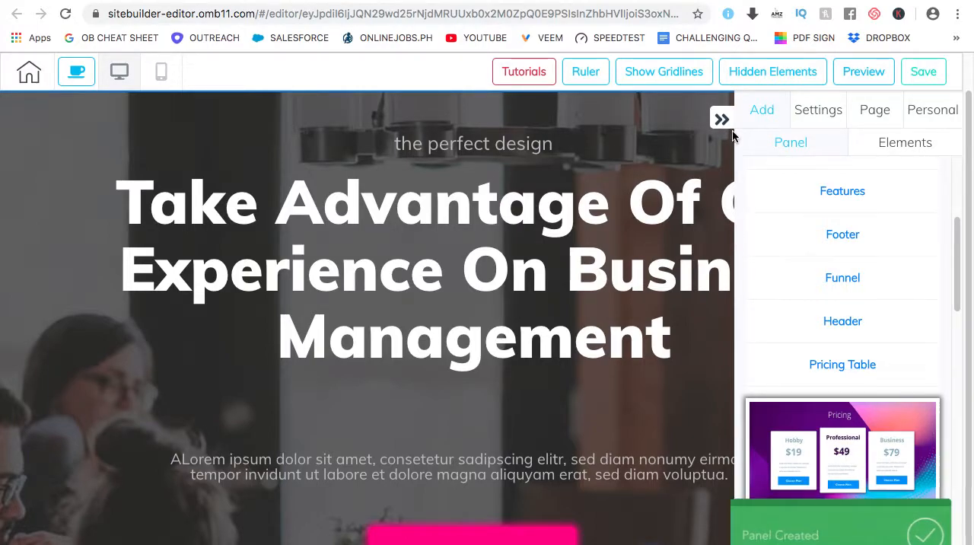
left_click(721, 119)
scroll(576, 350, "down", 2)
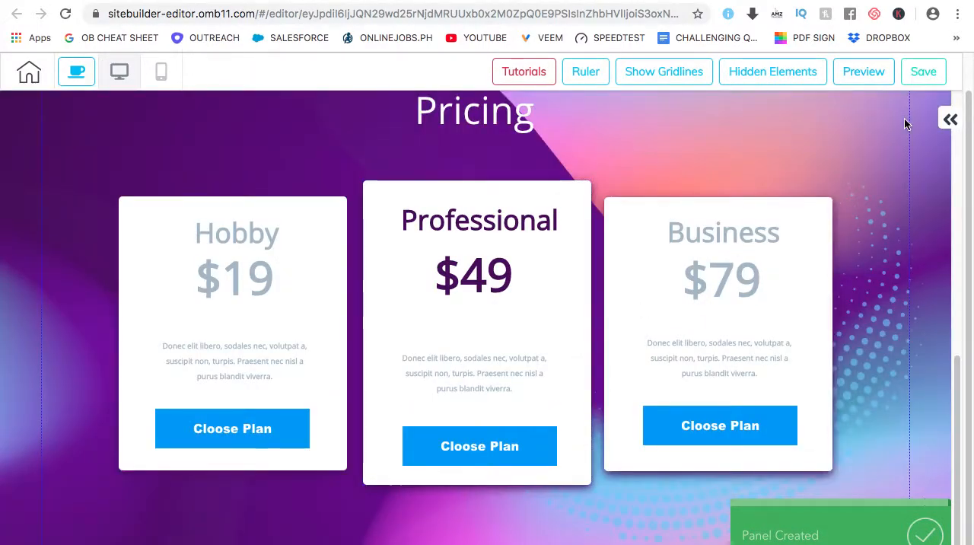
Add the Testimonials panel template with two quote cards over a purple-blue shape to the page
left_click(950, 119)
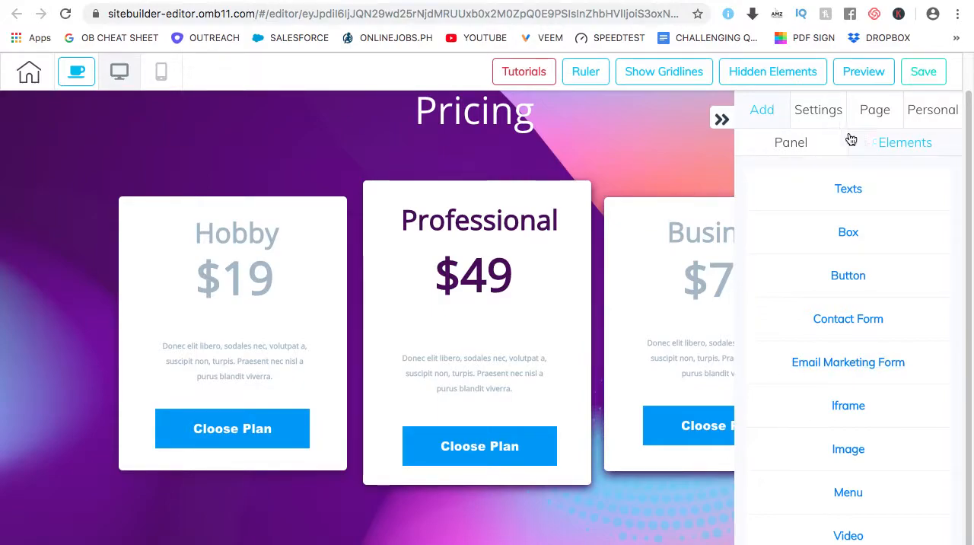
left_click(796, 151)
scroll(867, 491, "down", 2)
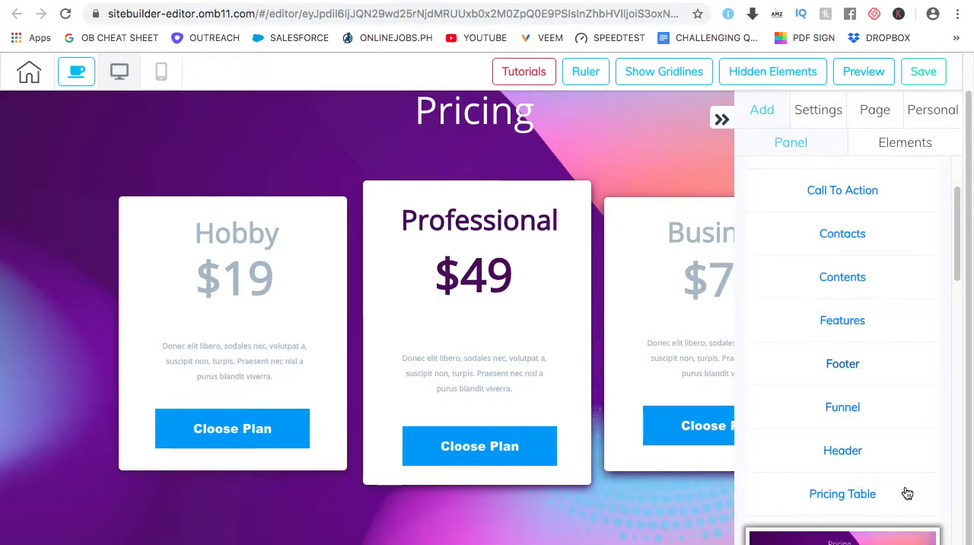
scroll(845, 456, "down", 1)
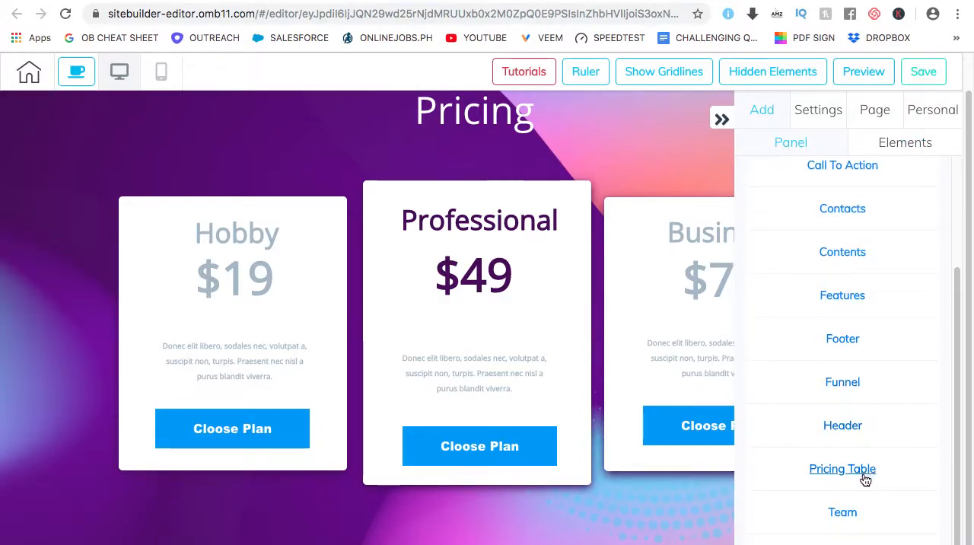
left_click(842, 543)
scroll(868, 419, "down", 4)
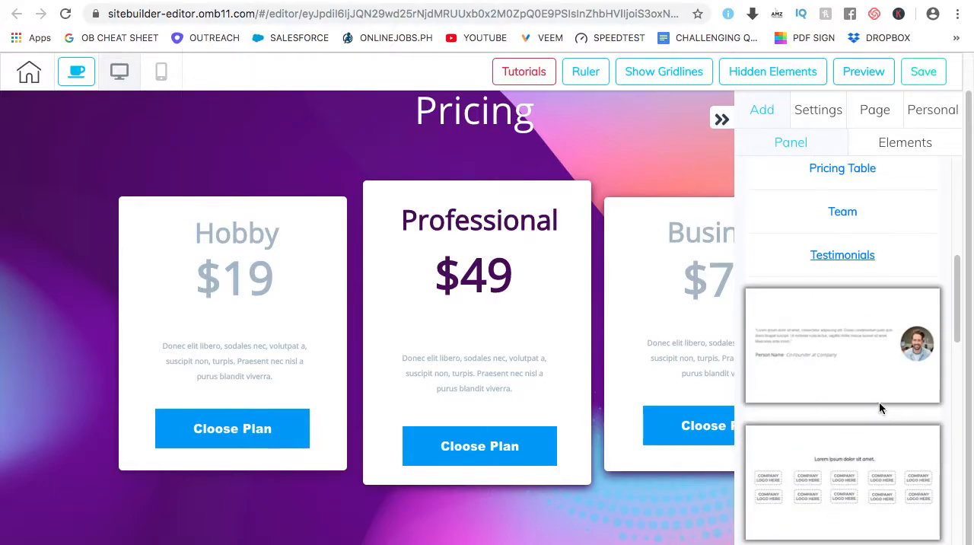
scroll(881, 388, "down", 3)
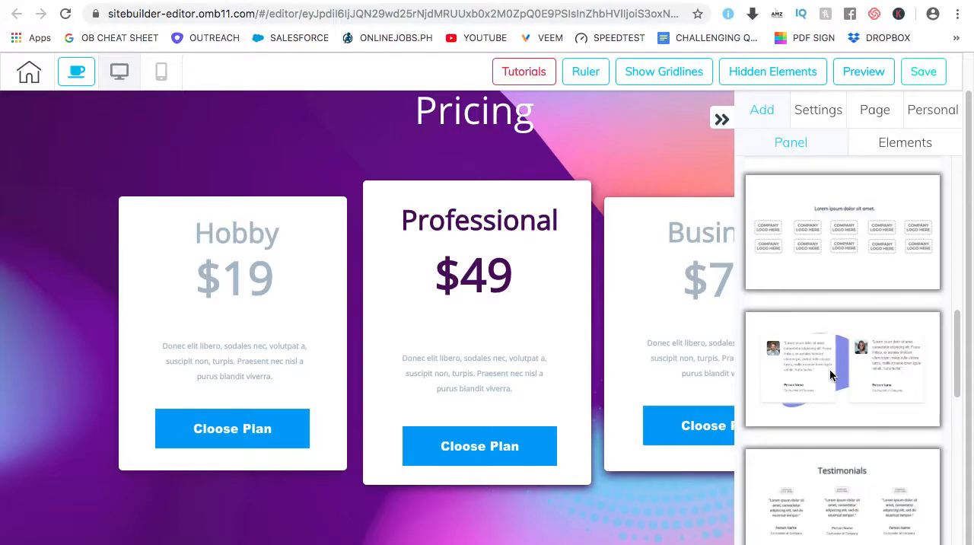
left_click(830, 369)
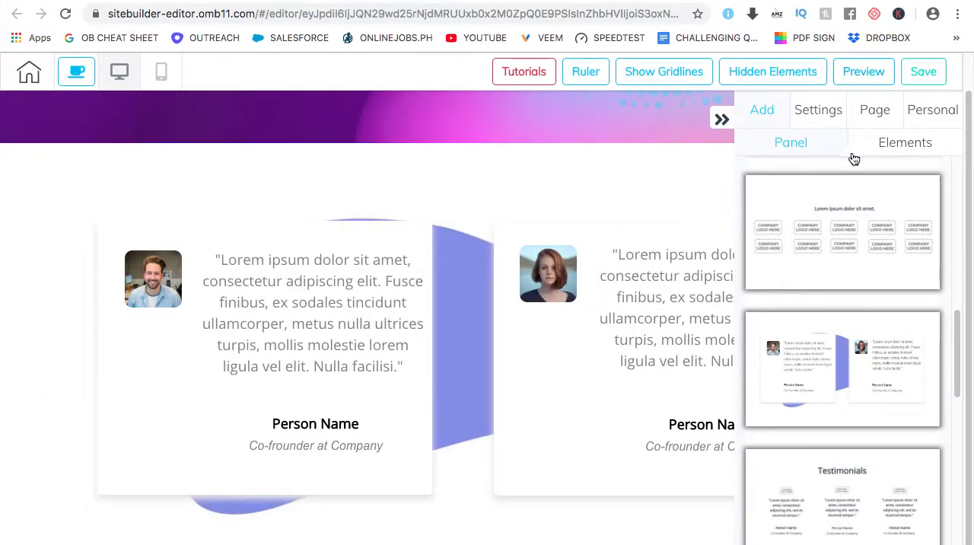
Add the blue Footer panel template with a menu and a copyright line to the page
scroll(861, 236, "up", 2)
scroll(852, 304, "up", 3)
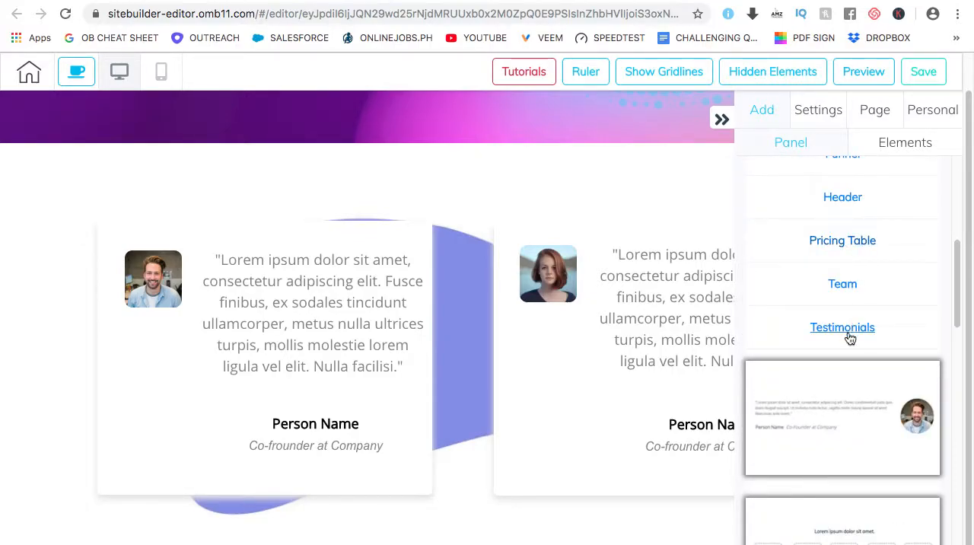
scroll(866, 358, "up", 4)
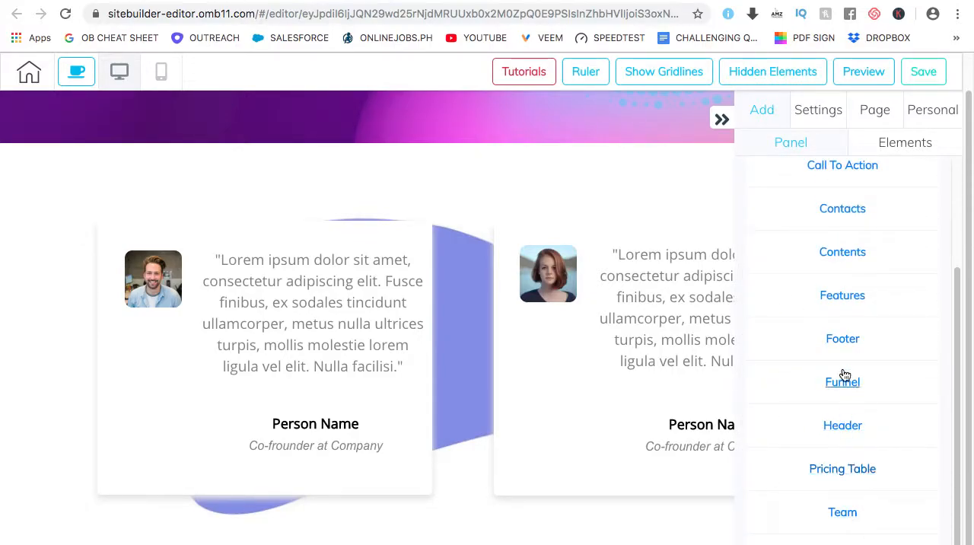
left_click(845, 340)
scroll(837, 293, "up", 3)
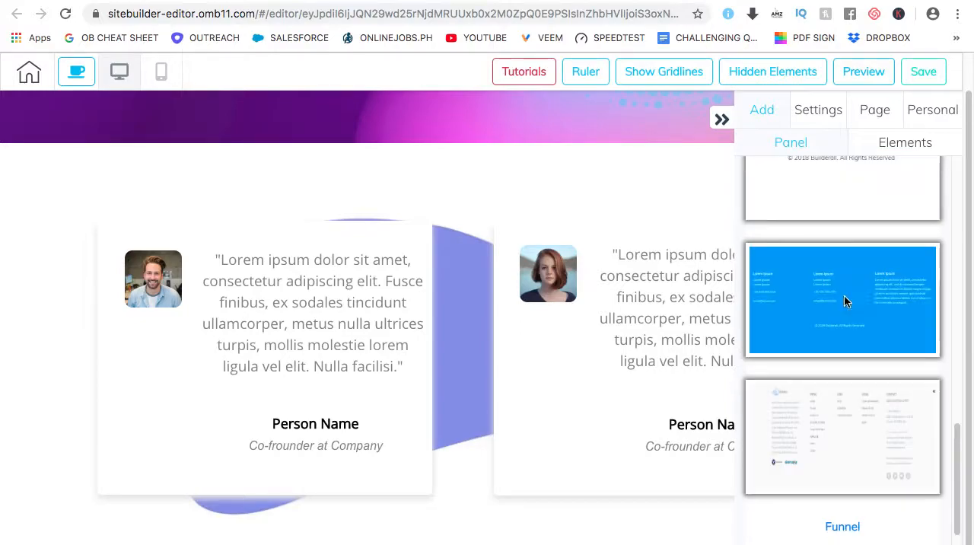
scroll(870, 329, "up", 1)
scroll(867, 331, "up", 6)
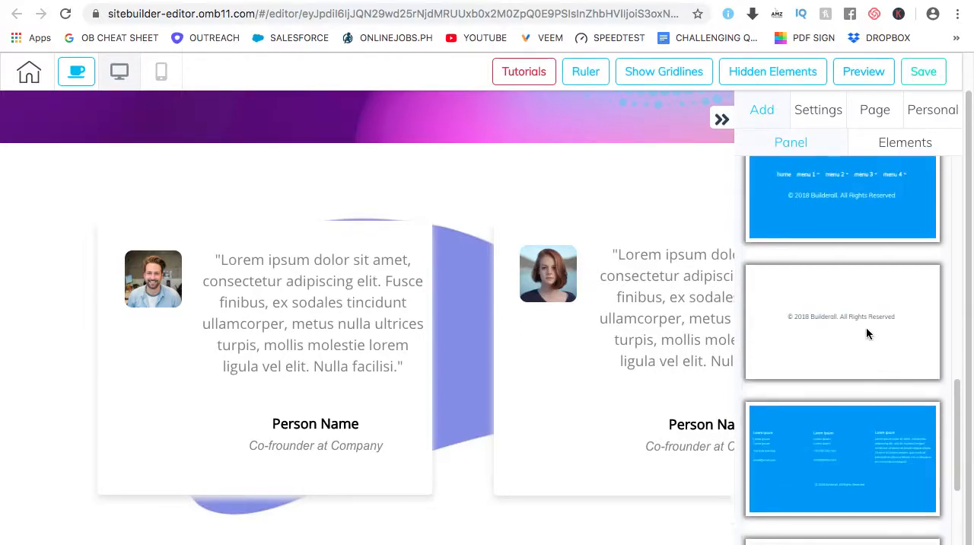
scroll(856, 341, "up", 3)
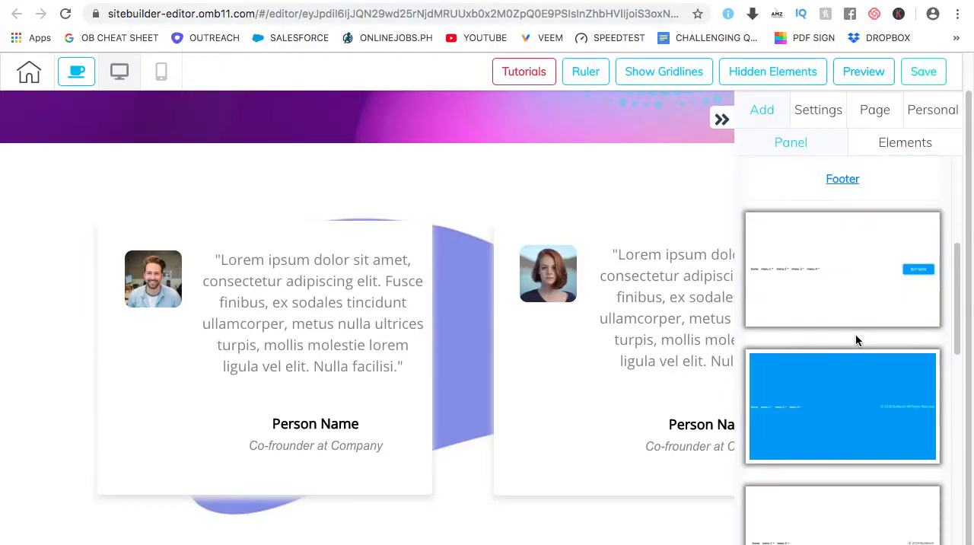
left_click(861, 426)
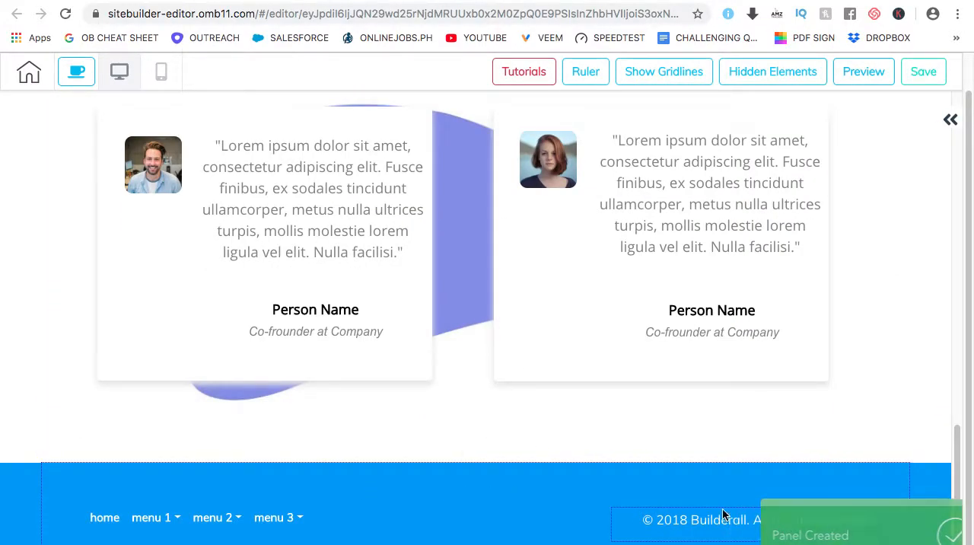
Preview the desktop page and review its header, first fold, pricing, testimonials and footer panels
scroll(323, 289, "up", 2)
scroll(319, 281, "up", 15)
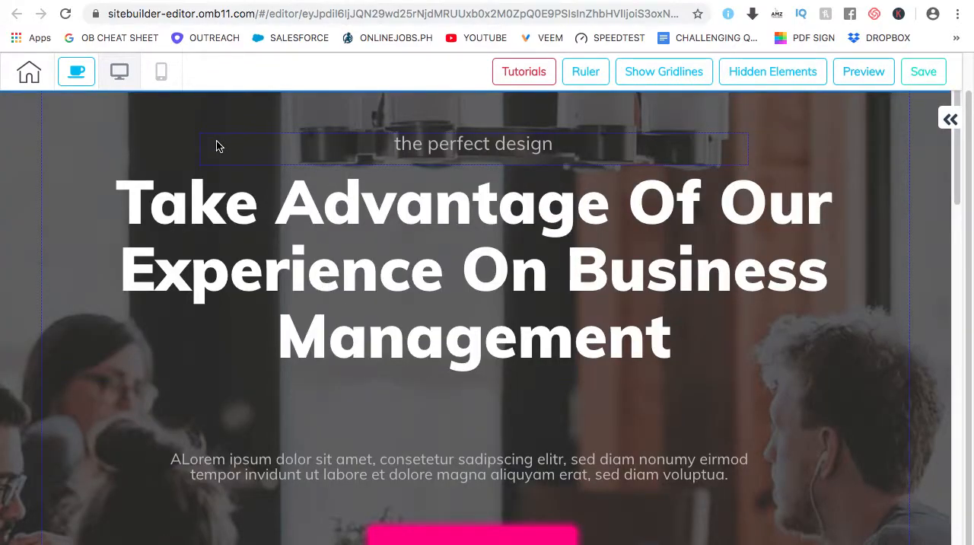
left_click(858, 76)
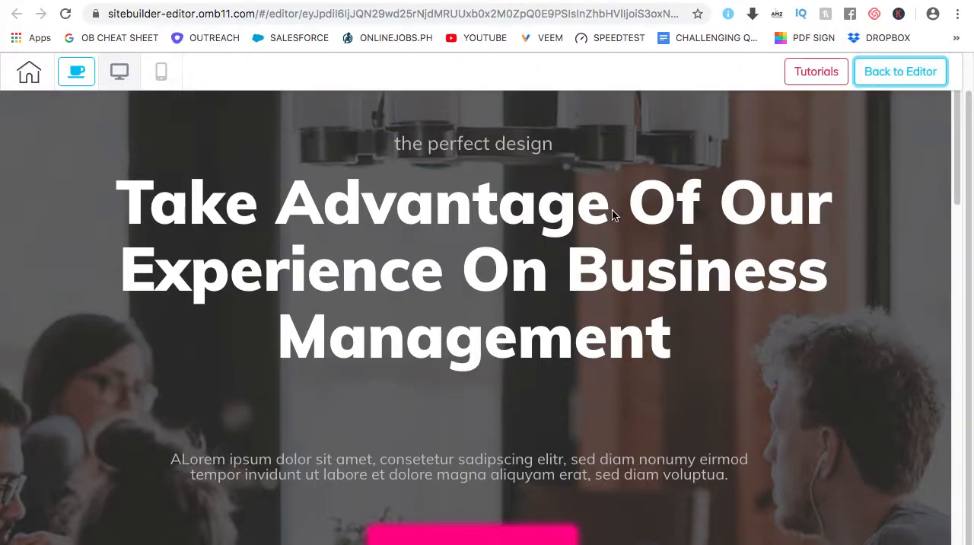
left_click(901, 73)
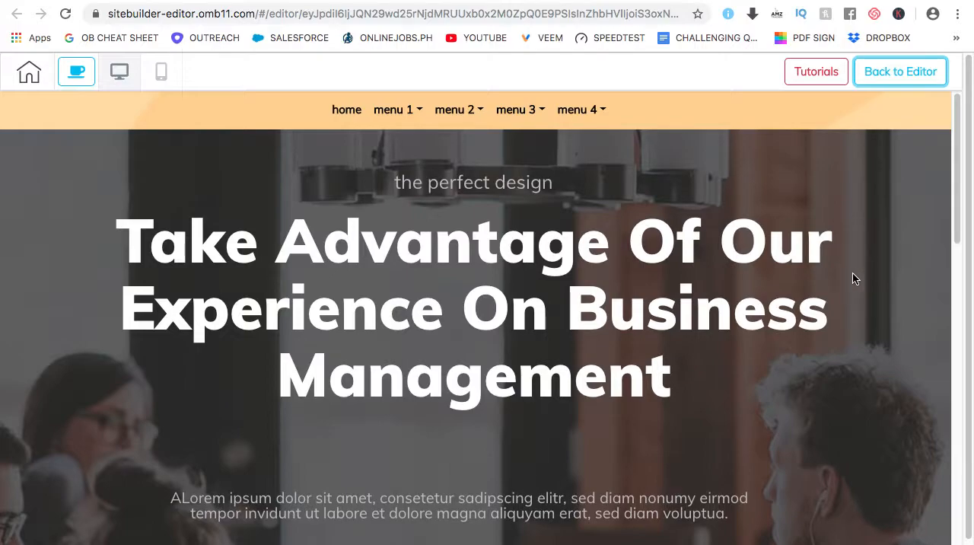
scroll(852, 276, "down", 7)
scroll(864, 283, "down", 9)
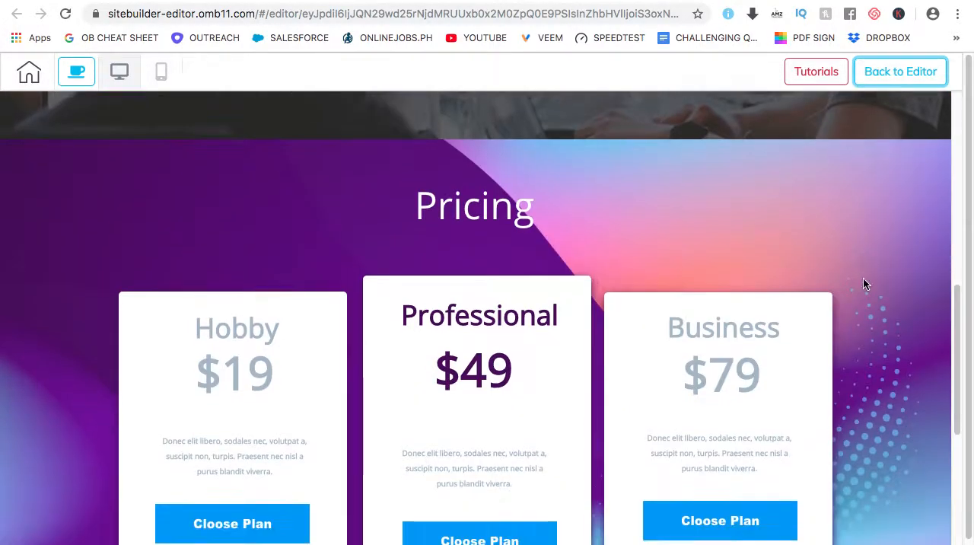
scroll(858, 288, "down", 1)
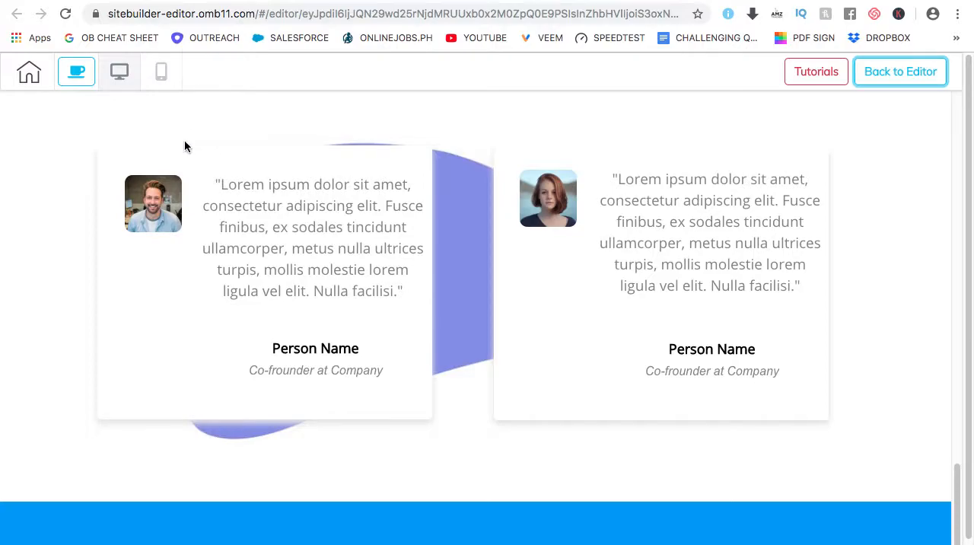
scroll(184, 146, "up", 18)
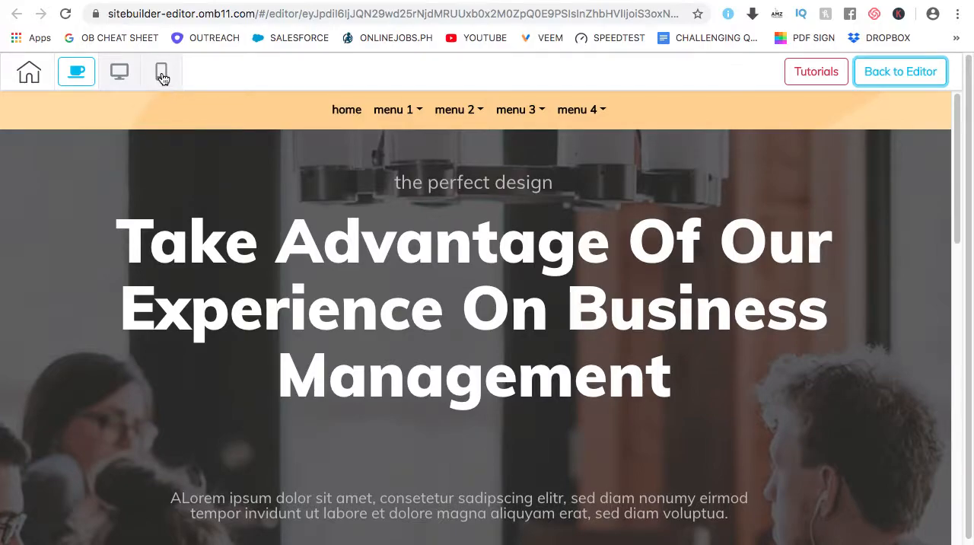
Switch to the mobile version of the page and review how its panels are laid out down to the footer
left_click(164, 73)
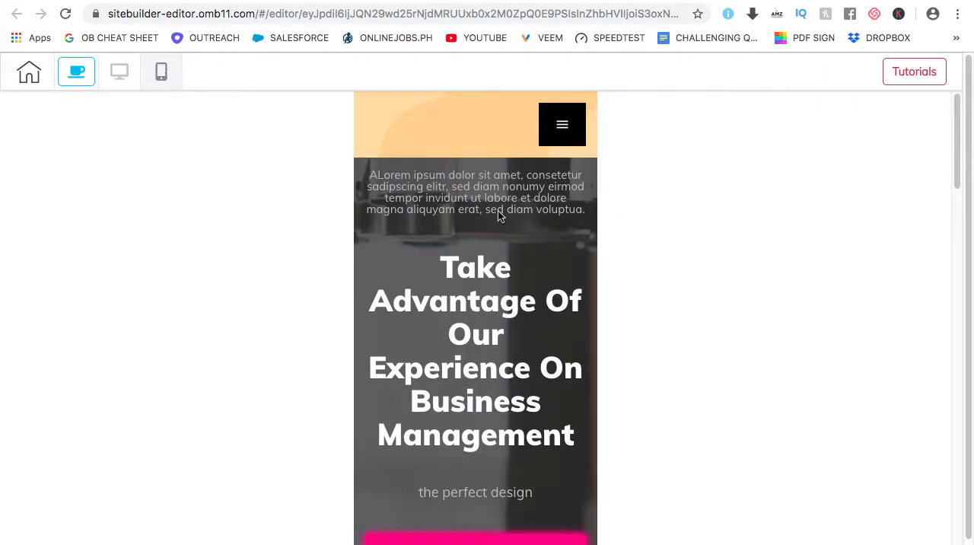
scroll(717, 304, "down", 6)
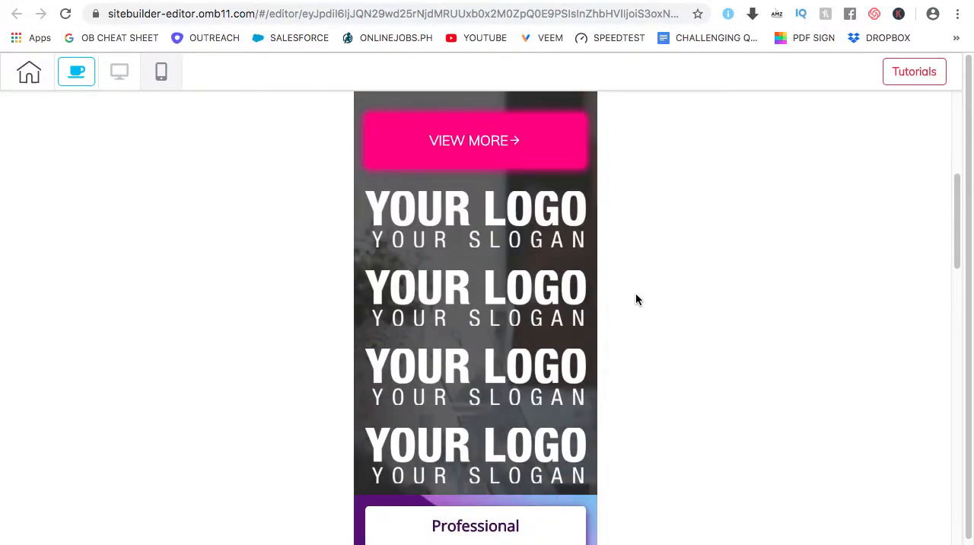
scroll(259, 335, "down", 2)
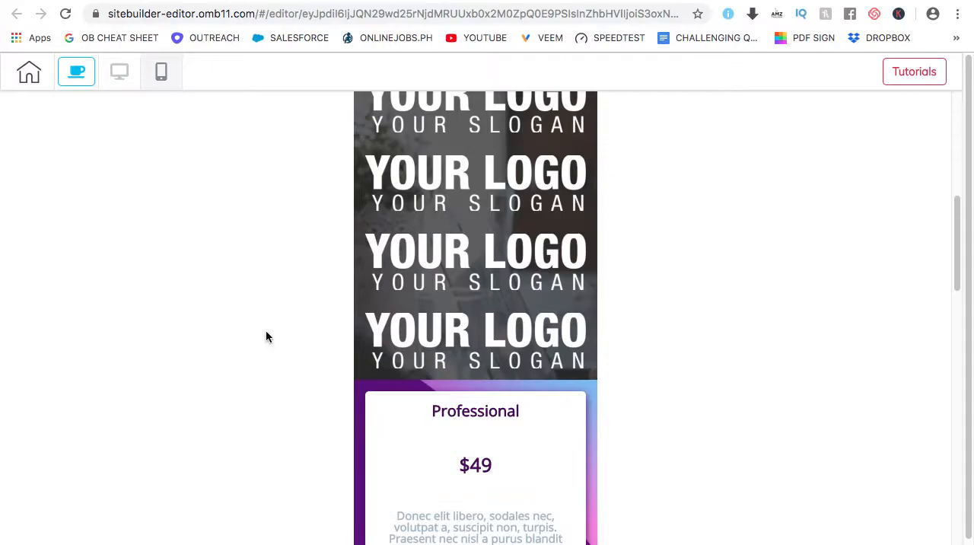
scroll(268, 337, "down", 4)
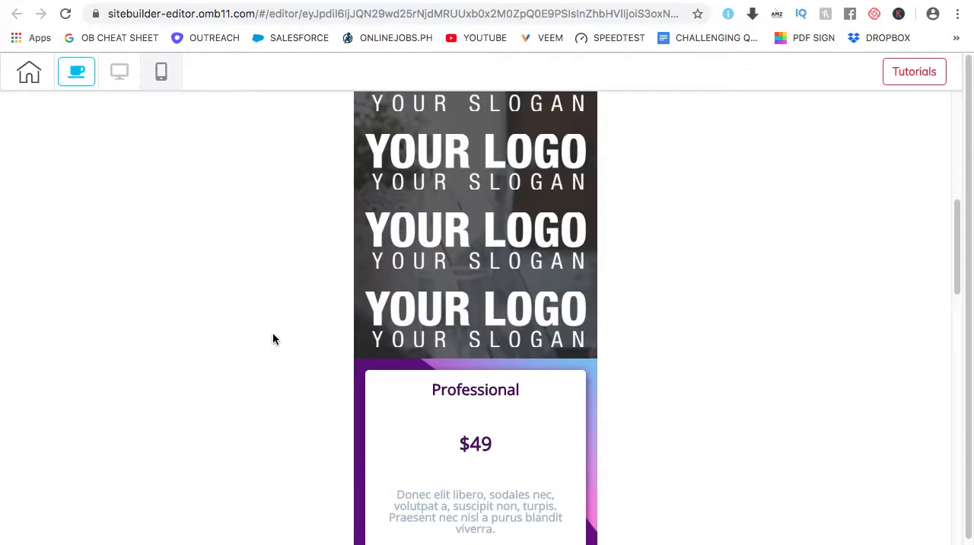
scroll(271, 334, "down", 15)
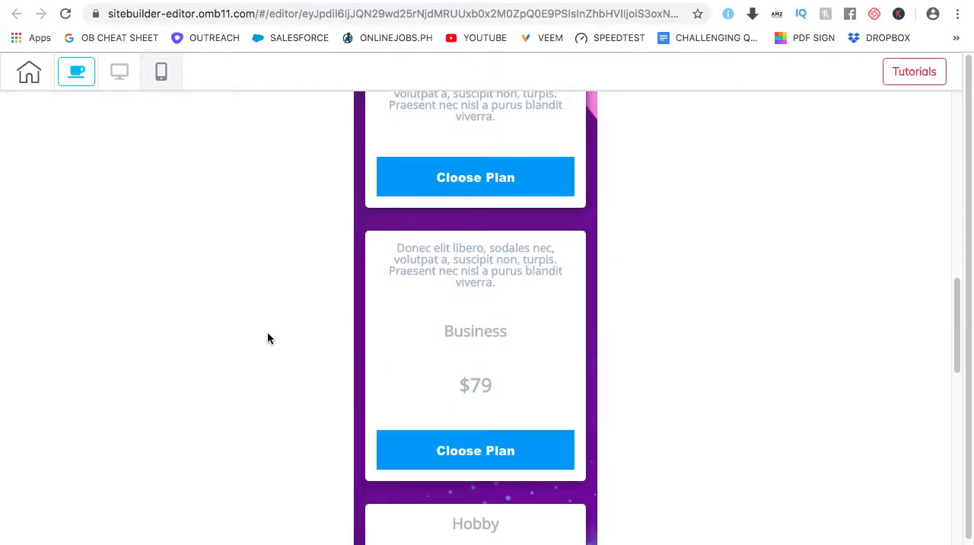
scroll(266, 337, "down", 11)
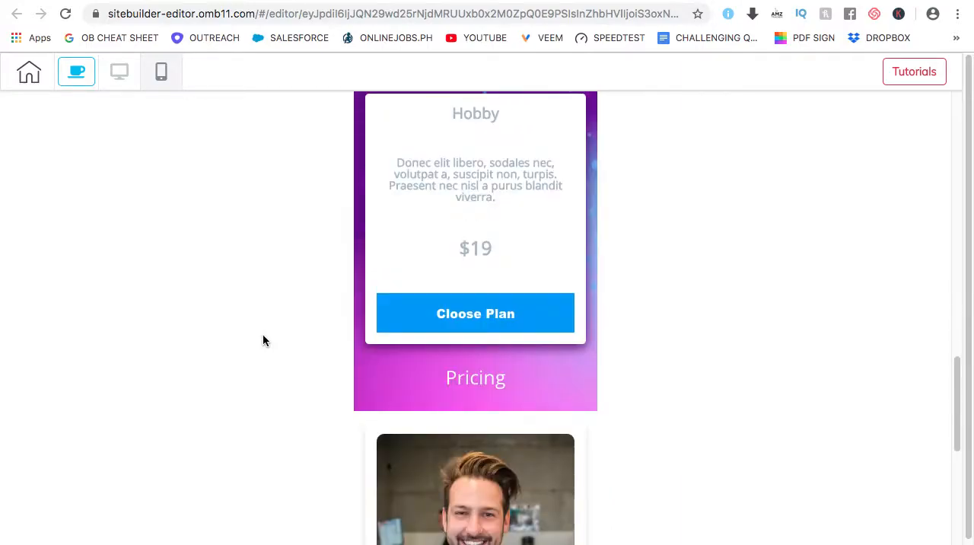
scroll(256, 342, "down", 10)
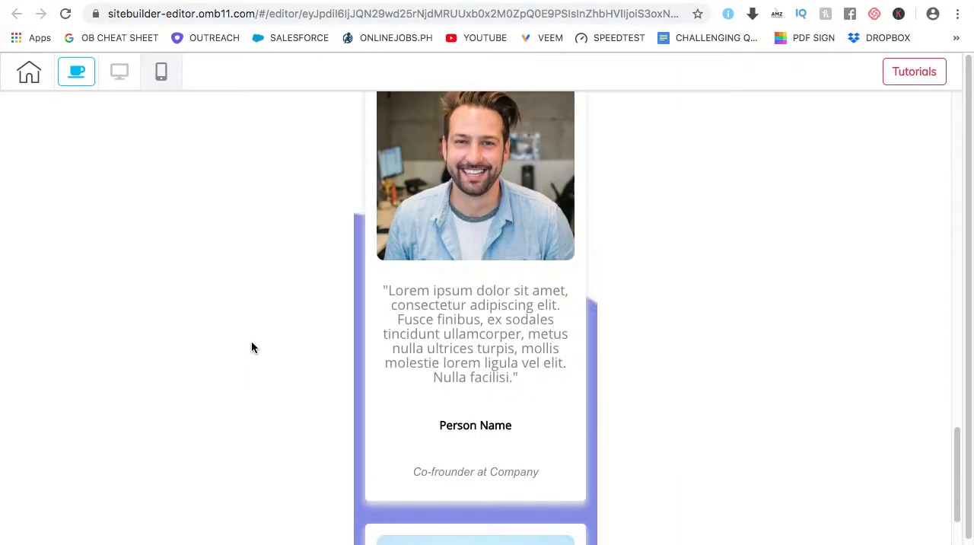
scroll(248, 344, "down", 11)
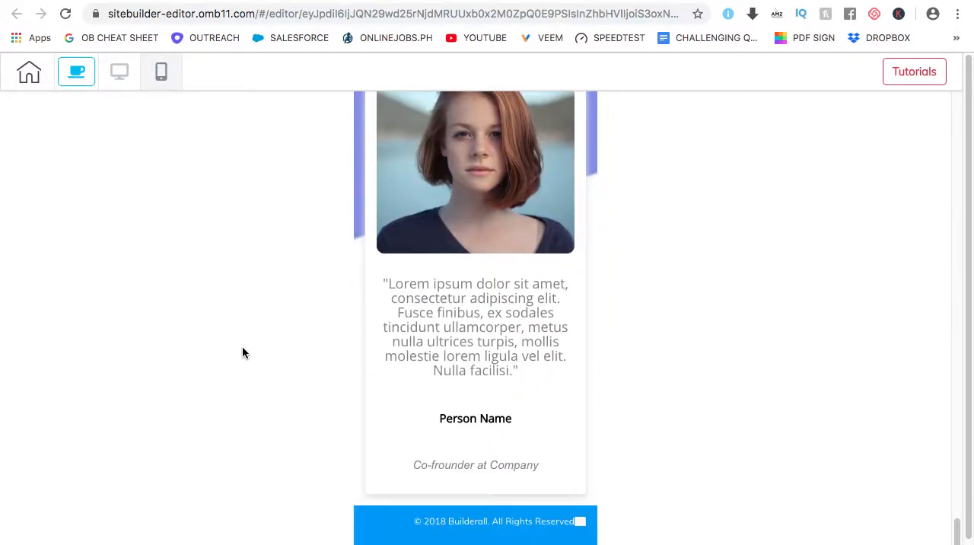
scroll(242, 352, "up", 20)
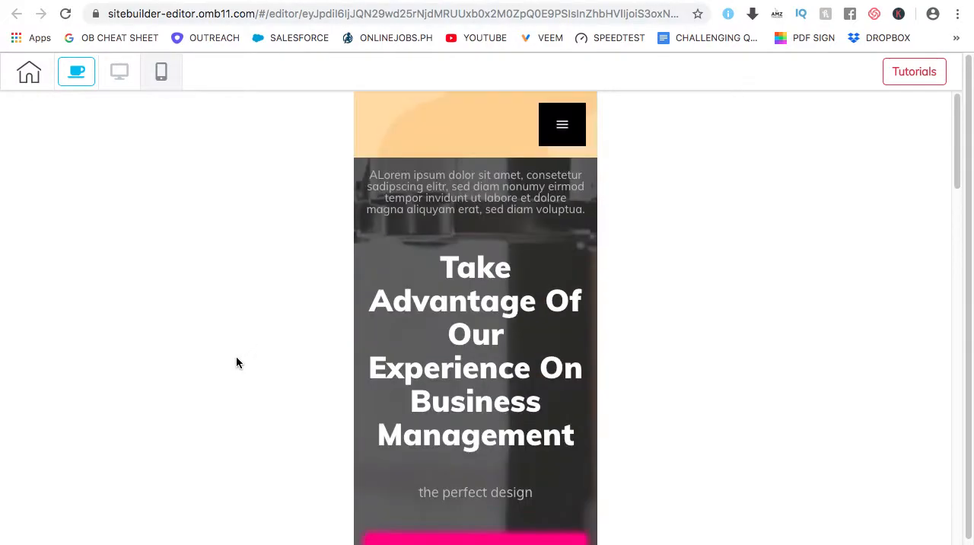
Switch back to the desktop version, leave the preview and add a blank panel to the page
left_click(120, 73)
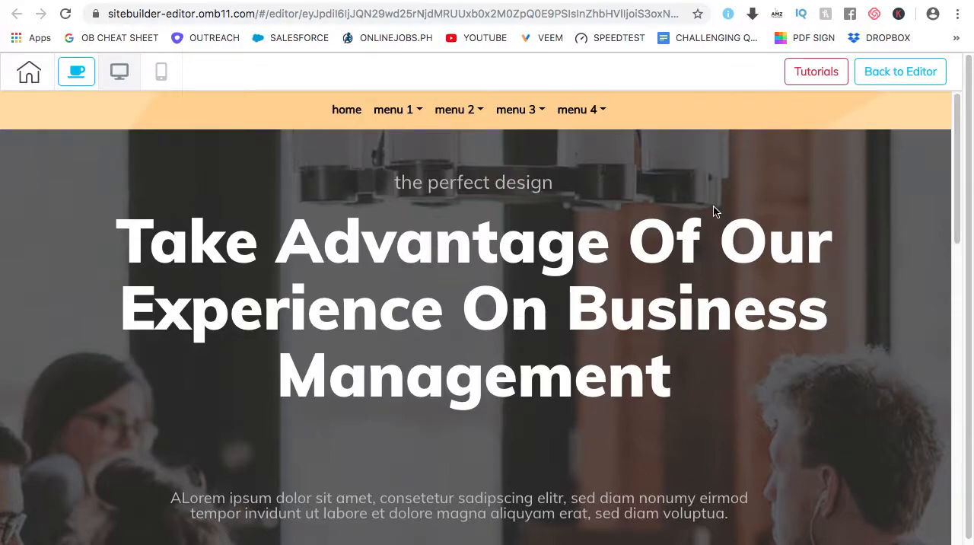
left_click(903, 76)
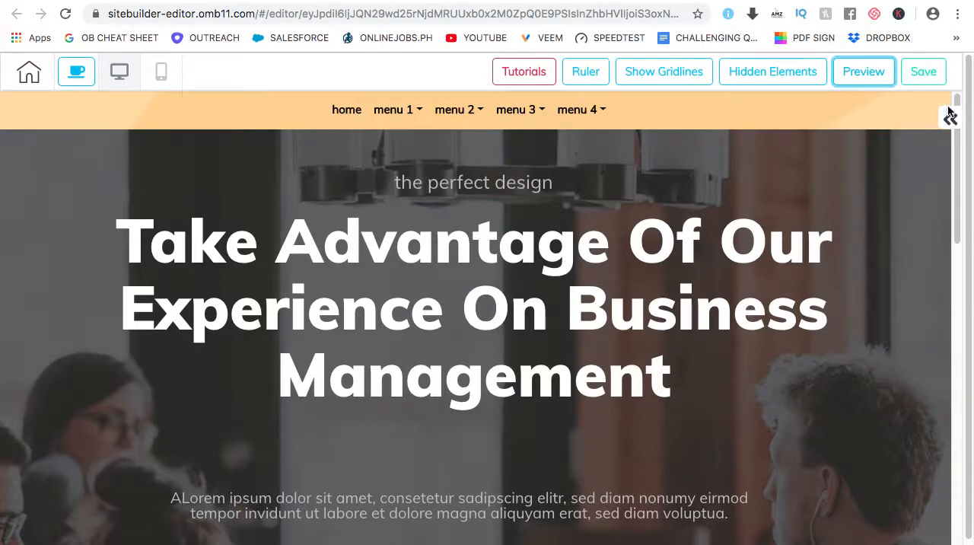
left_click(951, 119)
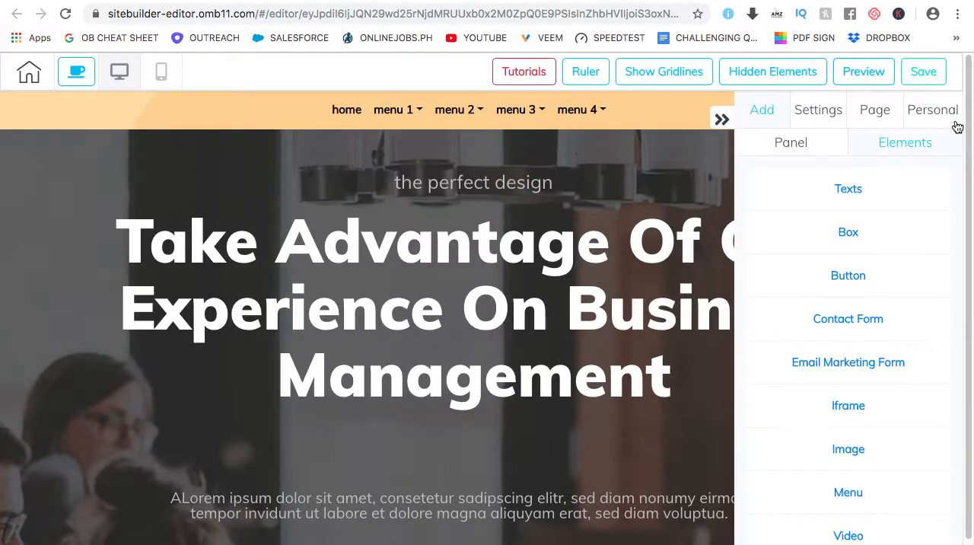
left_click(789, 147)
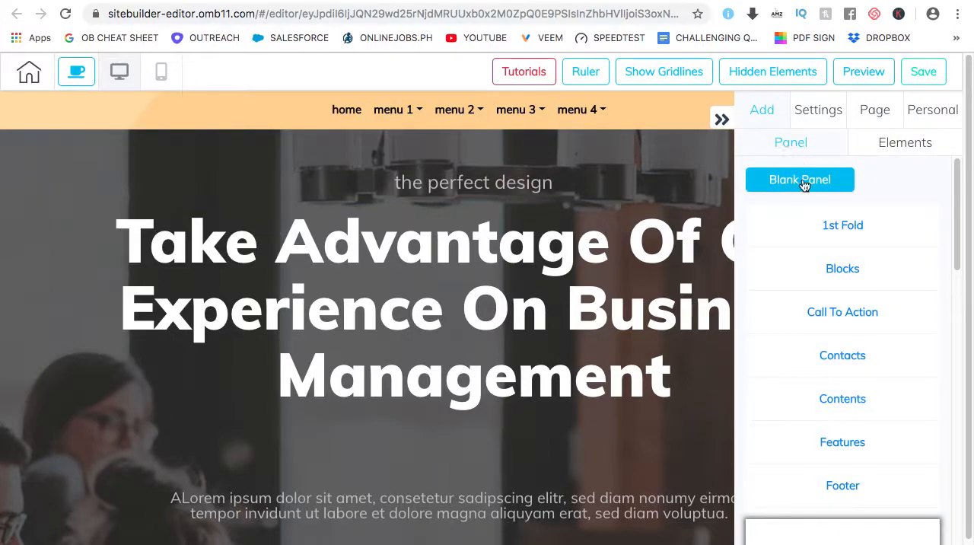
left_click(845, 490)
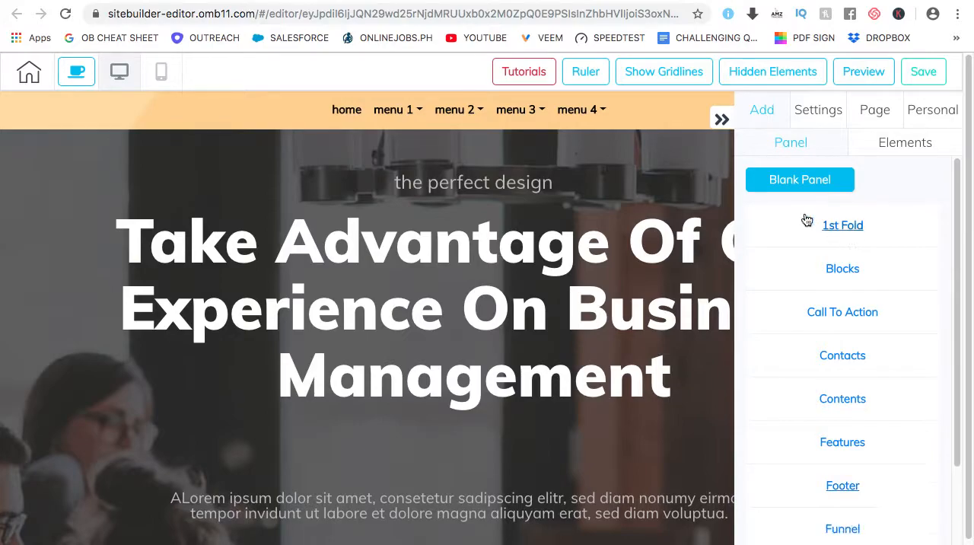
left_click(800, 181)
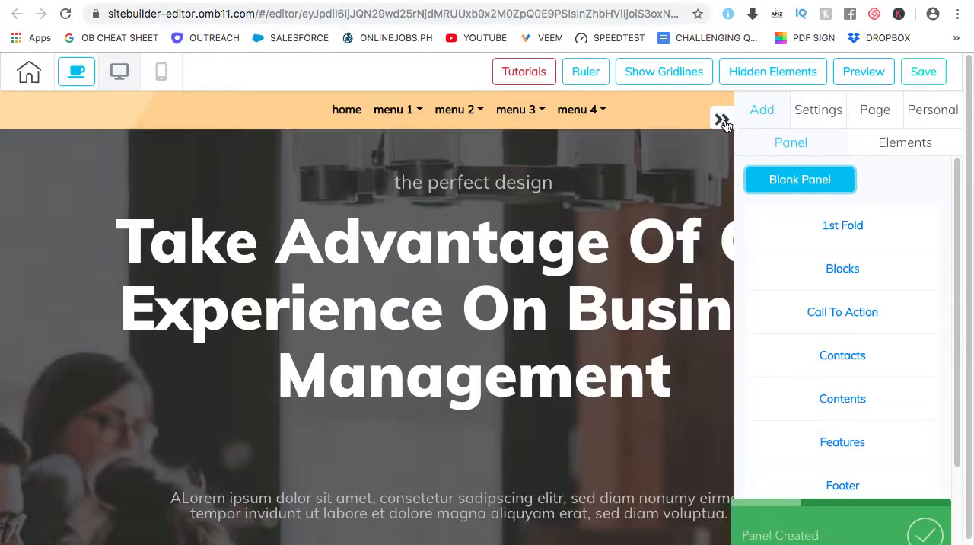
Move the new blank panel up past the blue footer and the testimonials panel
left_click(720, 120)
scroll(523, 402, "down", 20)
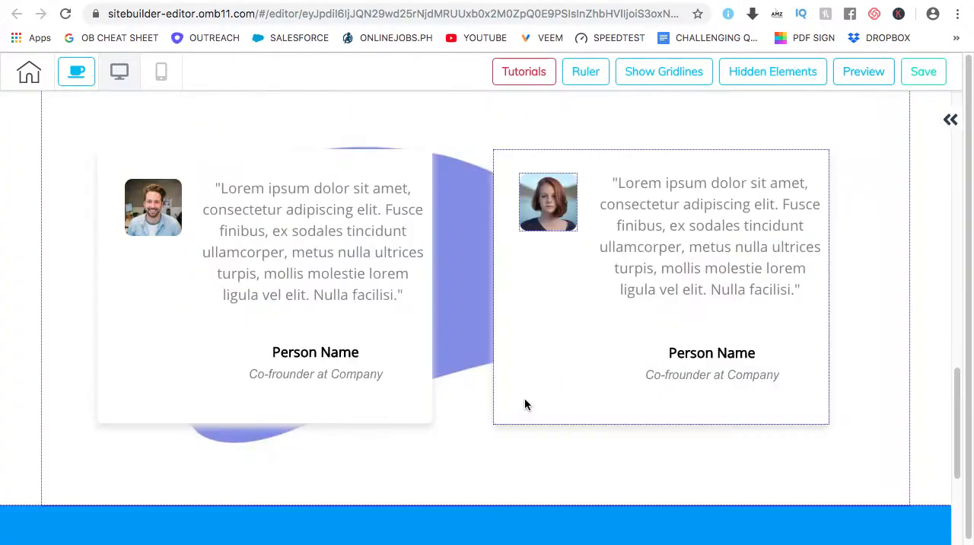
scroll(524, 401, "up", 5)
scroll(231, 445, "down", 2)
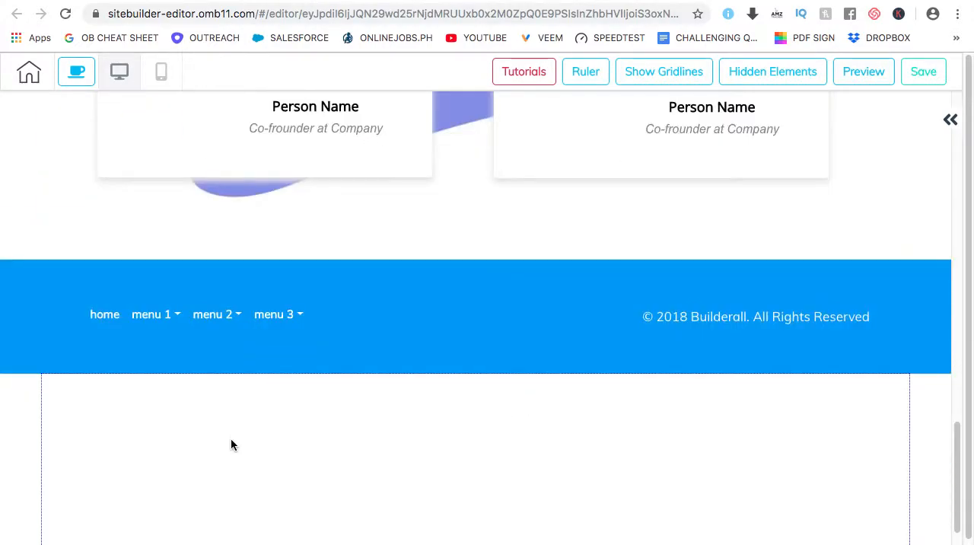
left_click(245, 446)
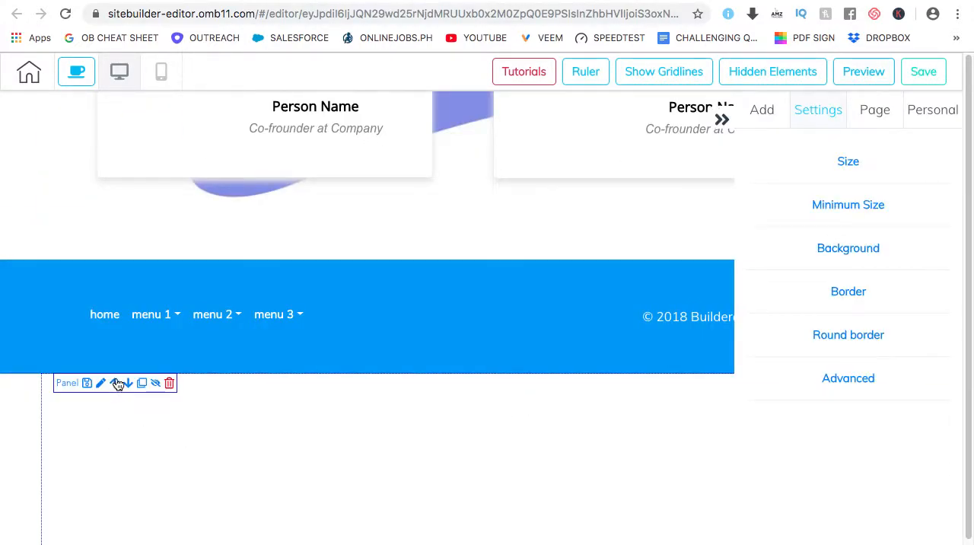
key("Delete")
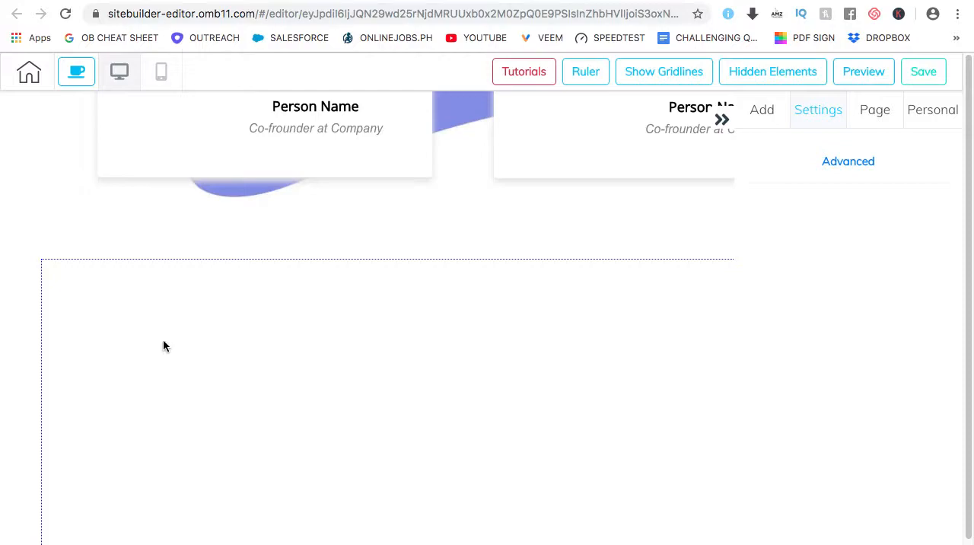
left_click(163, 346)
left_click(115, 274)
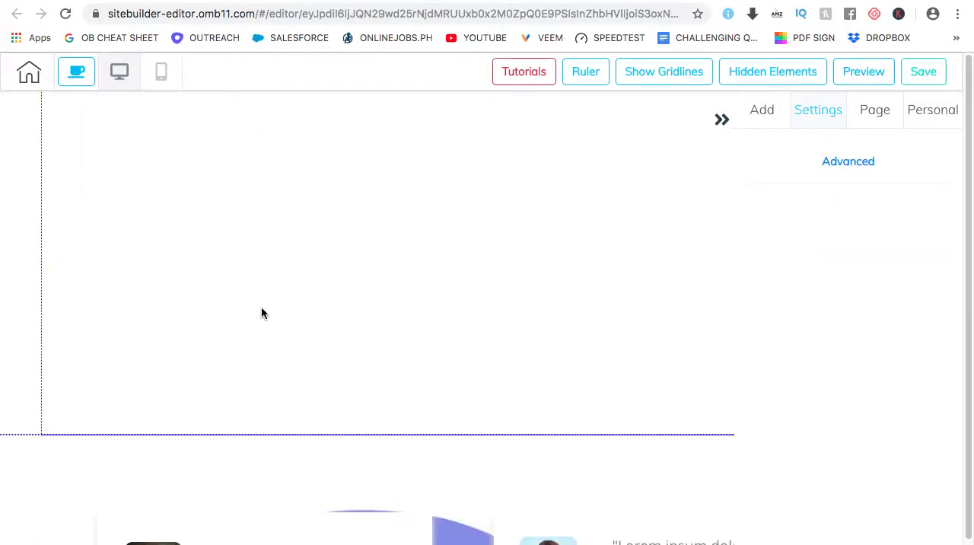
Move the blank panel further up past the pricing and first fold panels, directly below the header menu
scroll(205, 319, "up", 3)
left_click(154, 354)
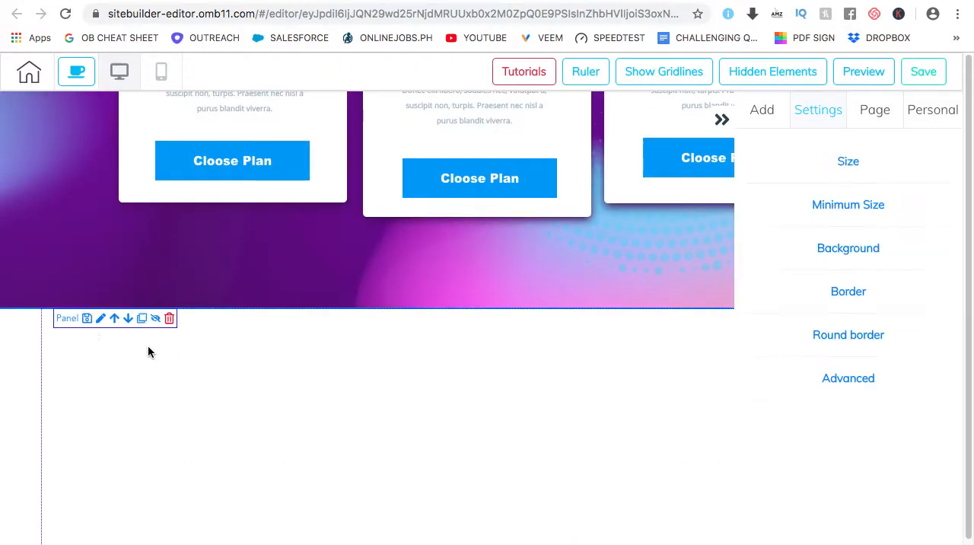
left_click(115, 318)
scroll(231, 293, "up", 8)
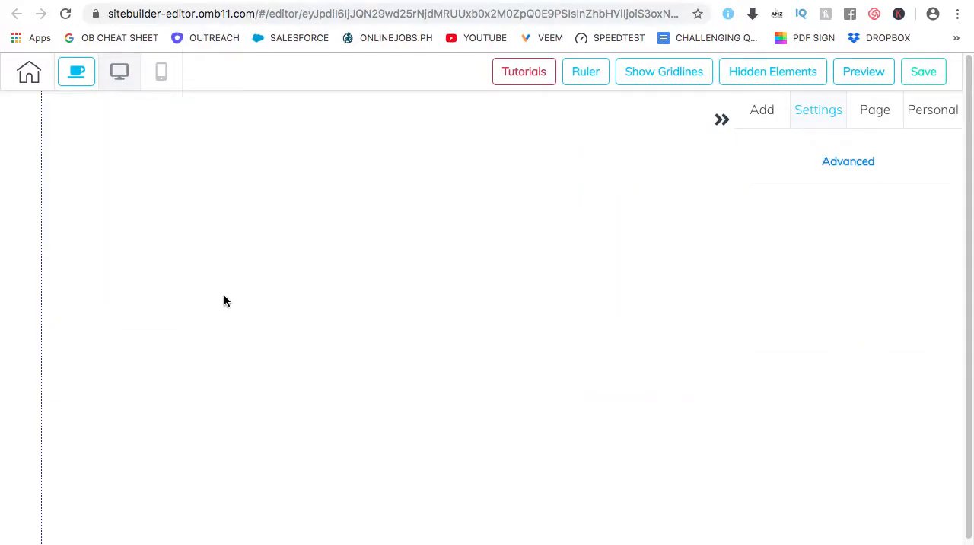
scroll(231, 289, "down", 2)
left_click(148, 280)
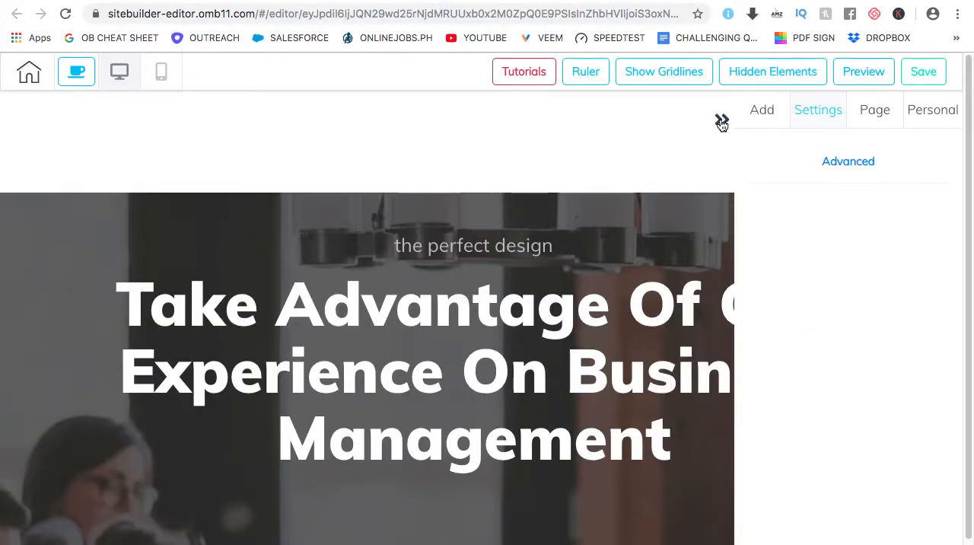
left_click(722, 120)
scroll(372, 352, "up", 5)
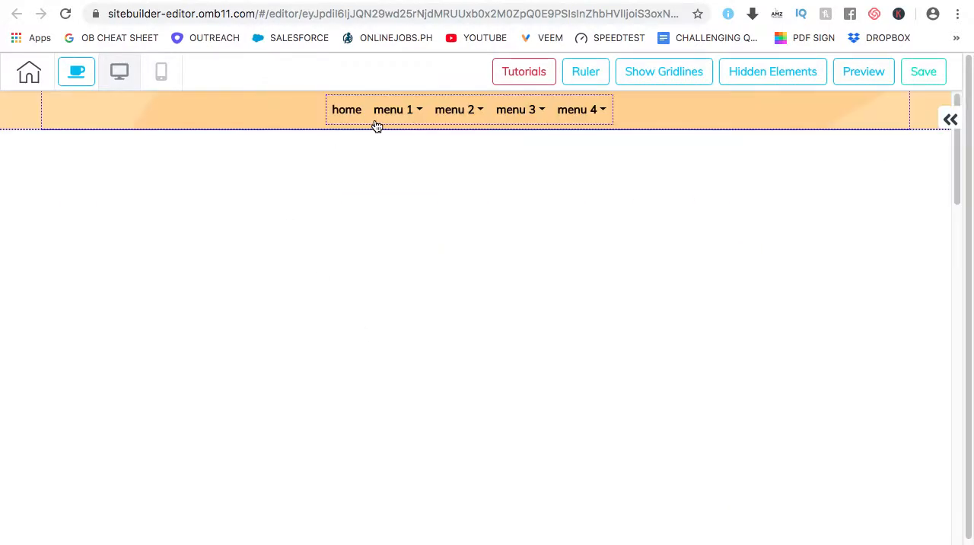
scroll(513, 366, "down", 1)
scroll(492, 357, "up", 2)
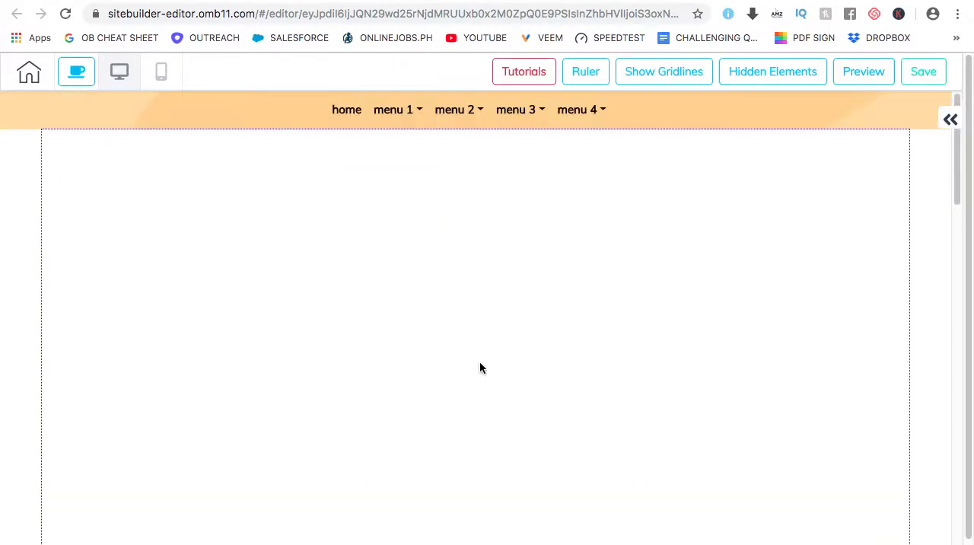
Place the sunset rock image element in the blank panel, enlarge it and shift it into position
left_click(951, 120)
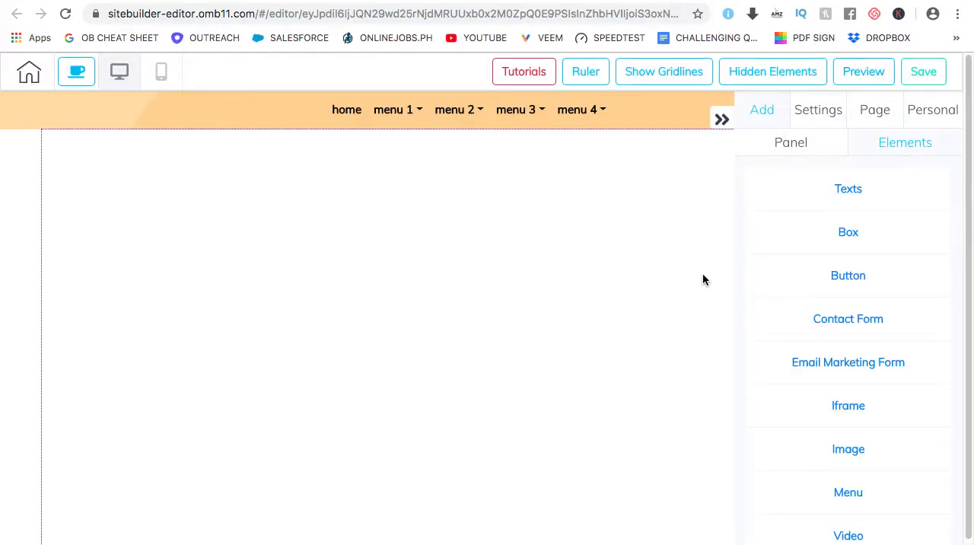
left_click(855, 453)
scroll(765, 382, "down", 2)
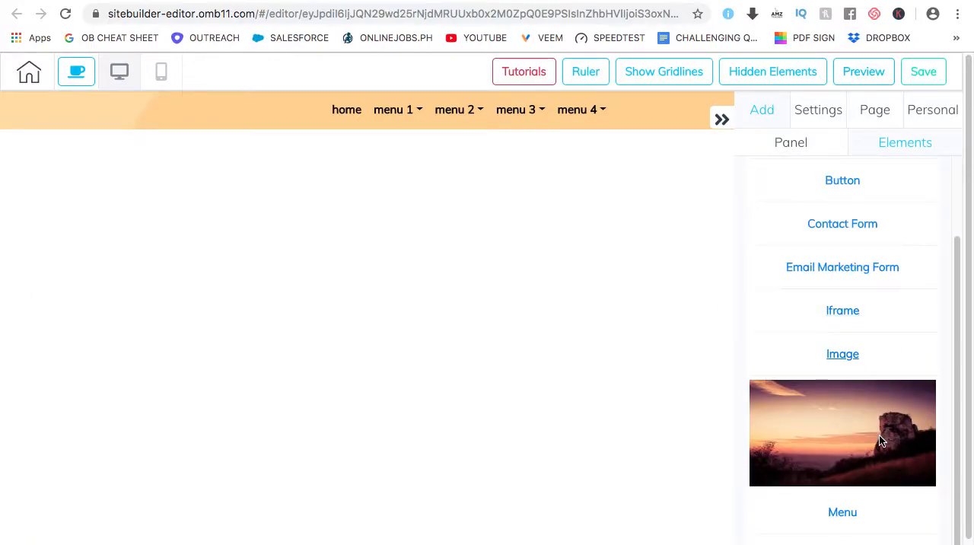
left_click_drag(878, 435, 360, 254)
mouse_move(544, 332)
left_mouse_down()
mouse_move(457, 295)
mouse_move(449, 302)
mouse_move(541, 326)
left_mouse_up()
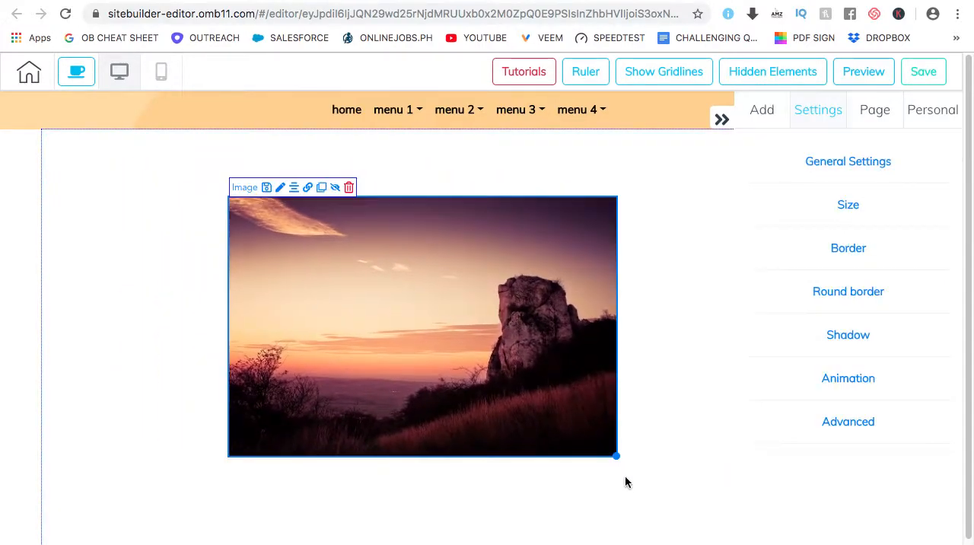
left_click_drag(619, 457, 710, 504)
left_click_drag(476, 379, 386, 373)
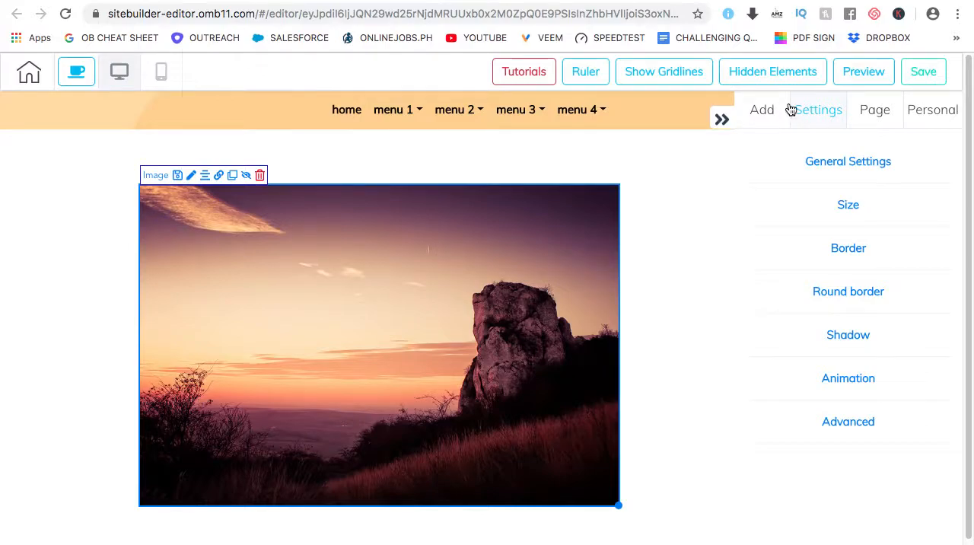
Add the rounded BUY NOW button with the light-blue lower edge below the image
left_click(761, 112)
left_click(896, 145)
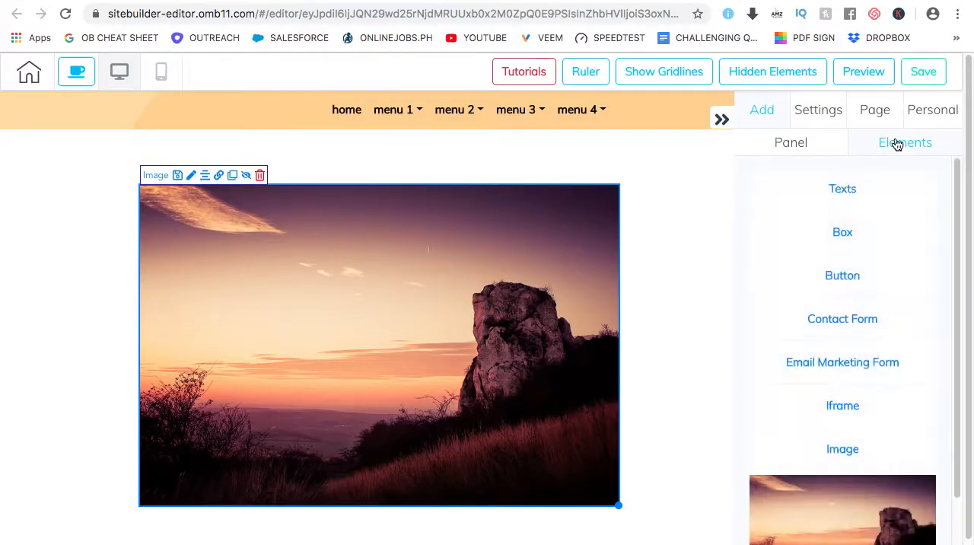
left_click(842, 453)
left_click(848, 276)
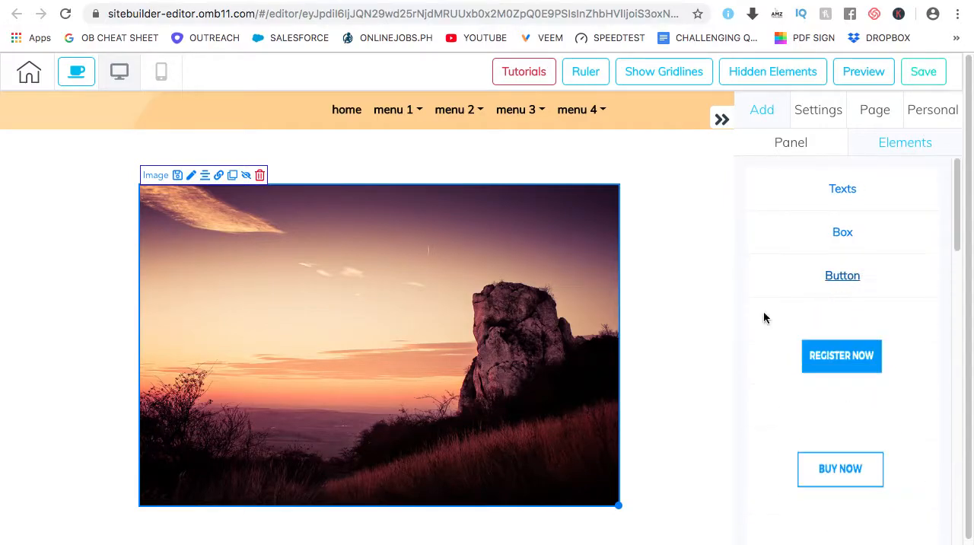
scroll(669, 326, "down", 3)
scroll(837, 343, "down", 5)
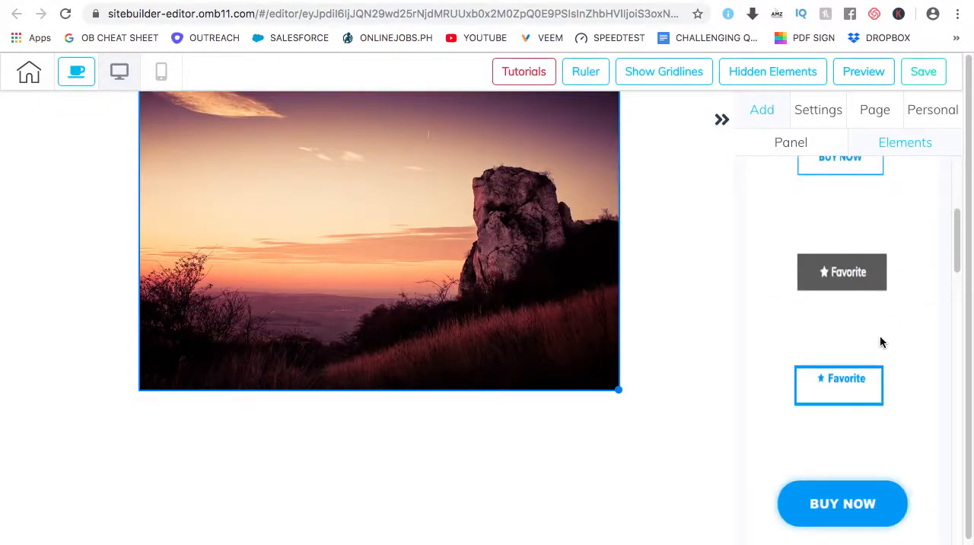
scroll(877, 338, "down", 3)
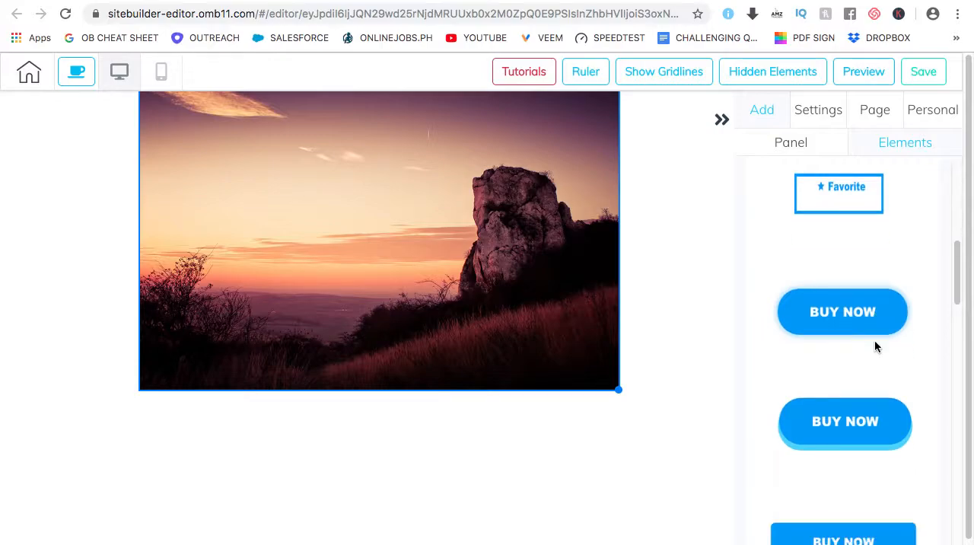
scroll(874, 343, "down", 1)
scroll(865, 353, "up", 2)
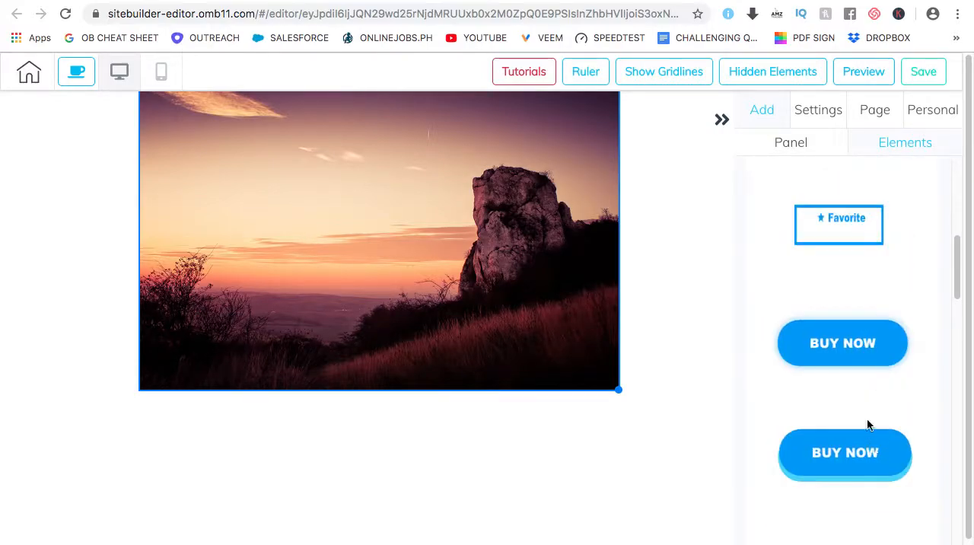
scroll(868, 410, "down", 1)
left_click_drag(868, 356, 341, 493)
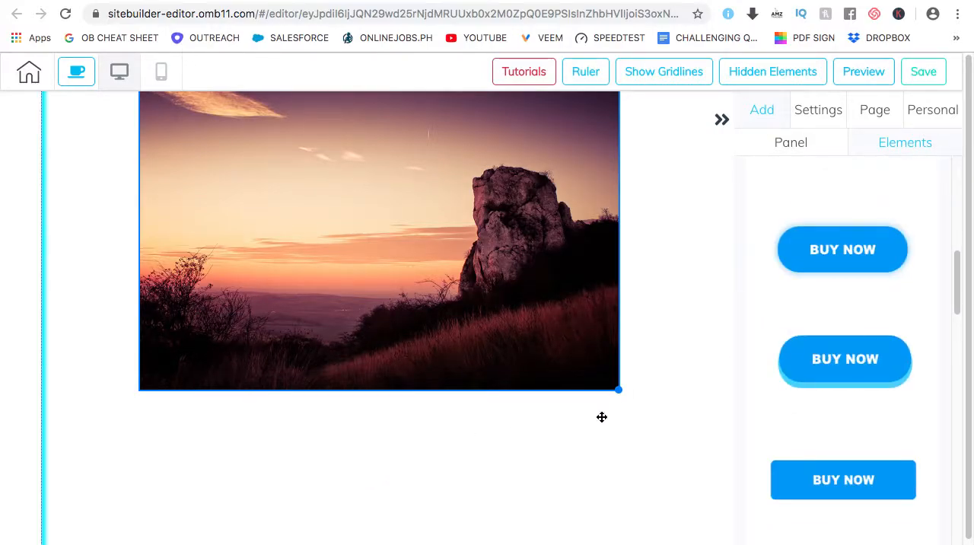
left_click_drag(538, 443, 538, 443)
Move the sunset image closer to the middle of the panel and enlarge it further
left_click(721, 119)
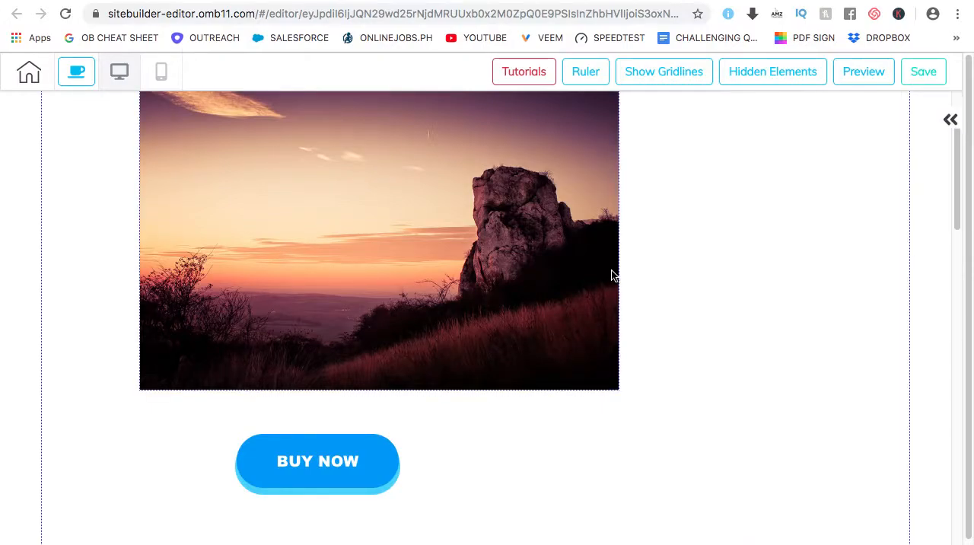
left_click(576, 314)
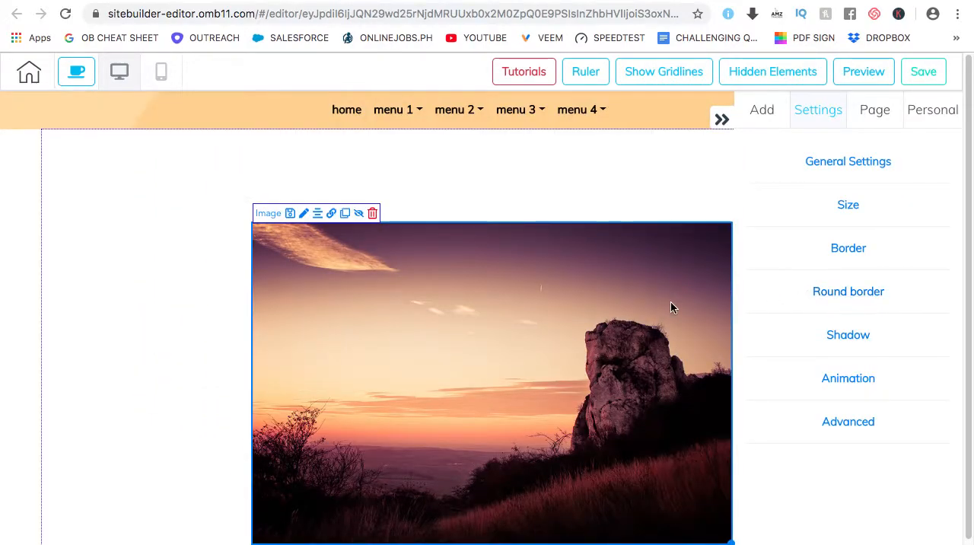
left_click(721, 120)
left_click(594, 330)
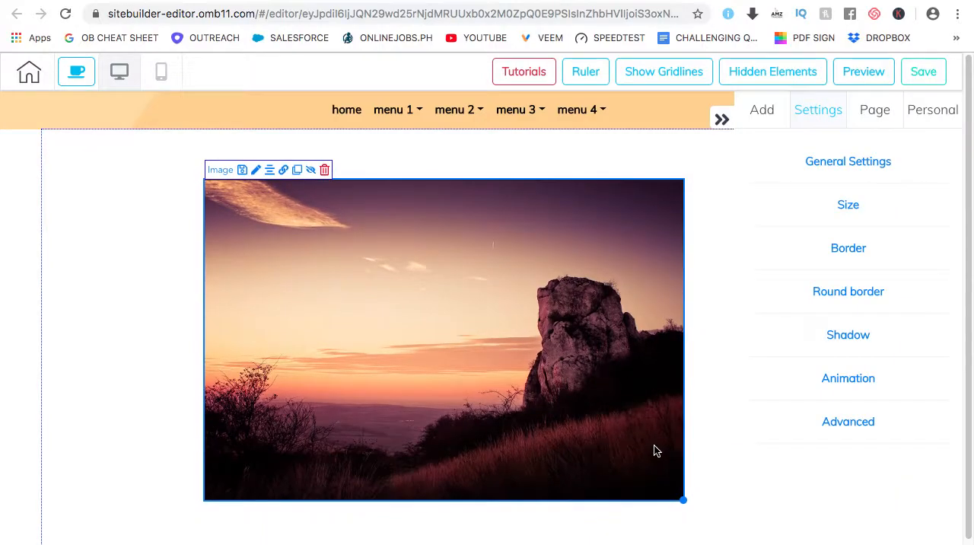
left_click_drag(685, 501, 728, 531)
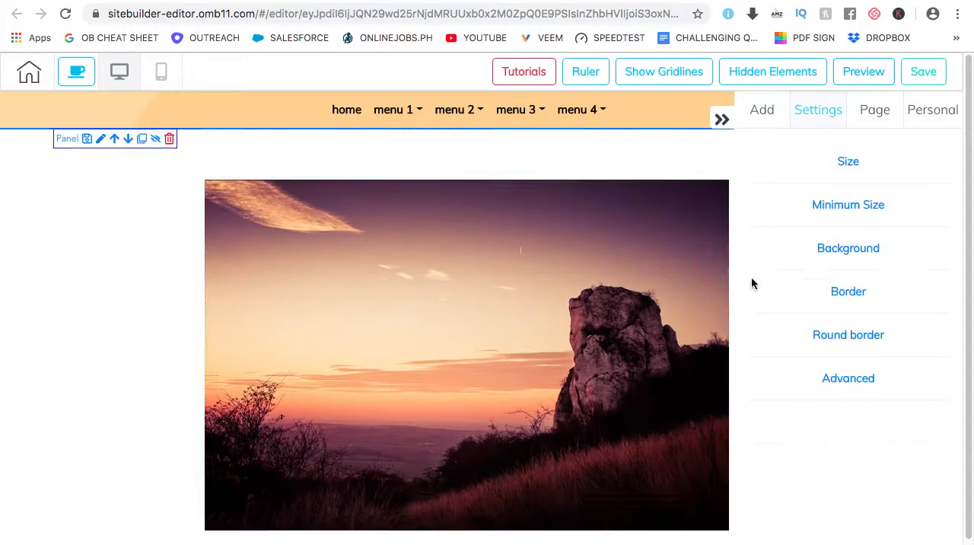
left_click(722, 120)
left_click_drag(613, 303, 566, 339)
Move the BUY NOW button clear of the image, roughly centered beneath it, and make it wider
scroll(575, 340, "down", 3)
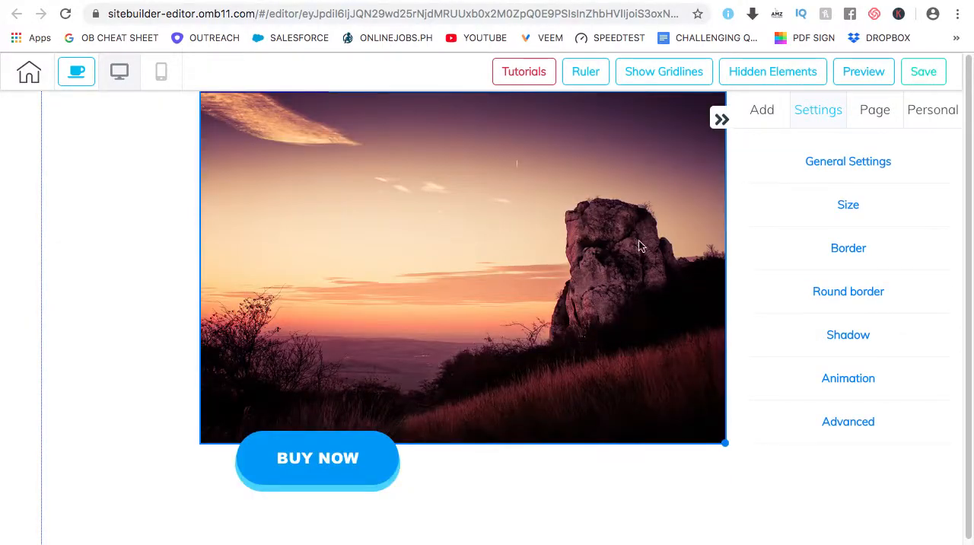
left_click_drag(490, 529, 661, 540)
scroll(708, 289, "down", 3)
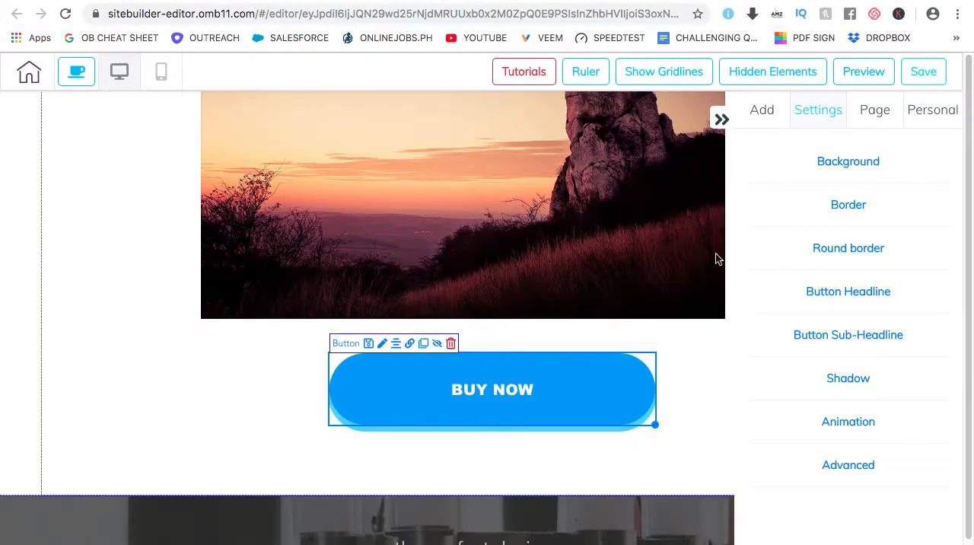
left_click(721, 120)
left_click_drag(657, 428, 641, 405)
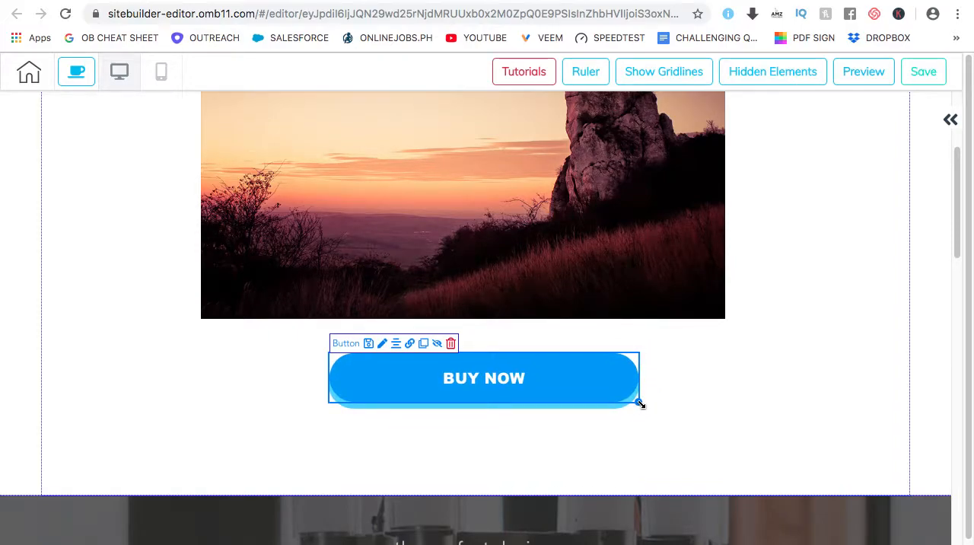
left_click_drag(640, 405, 639, 403)
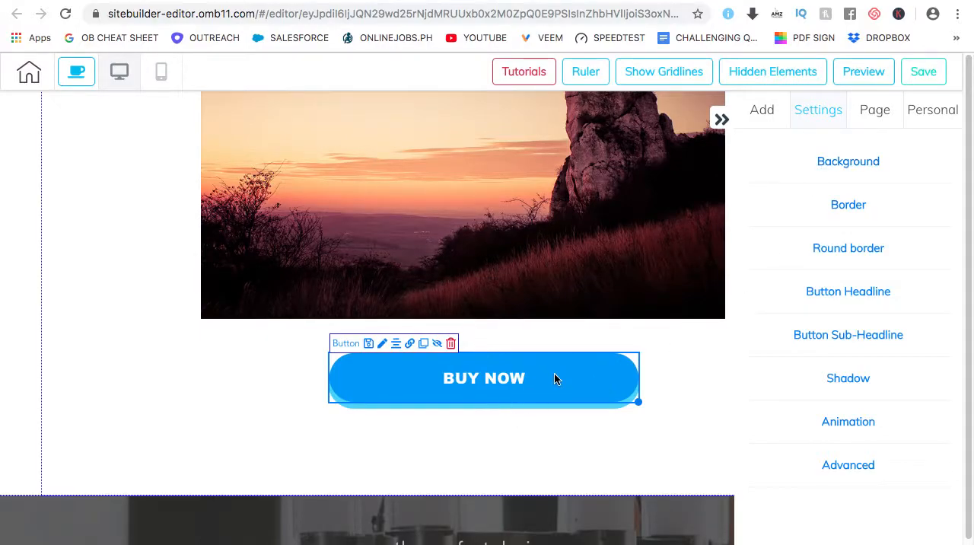
Check the BUY NOW button's background settings and shift the button slightly into place beneath the image
left_click(843, 165)
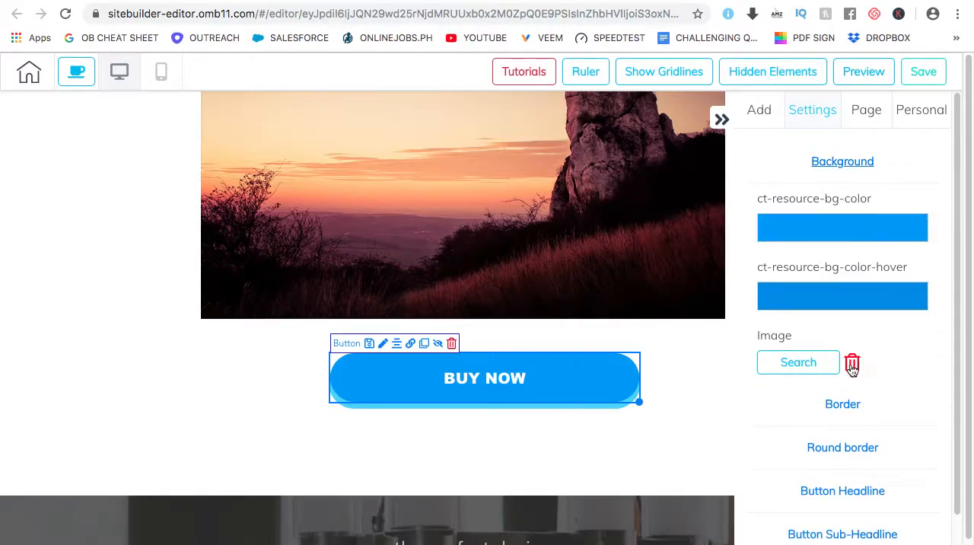
left_click(843, 163)
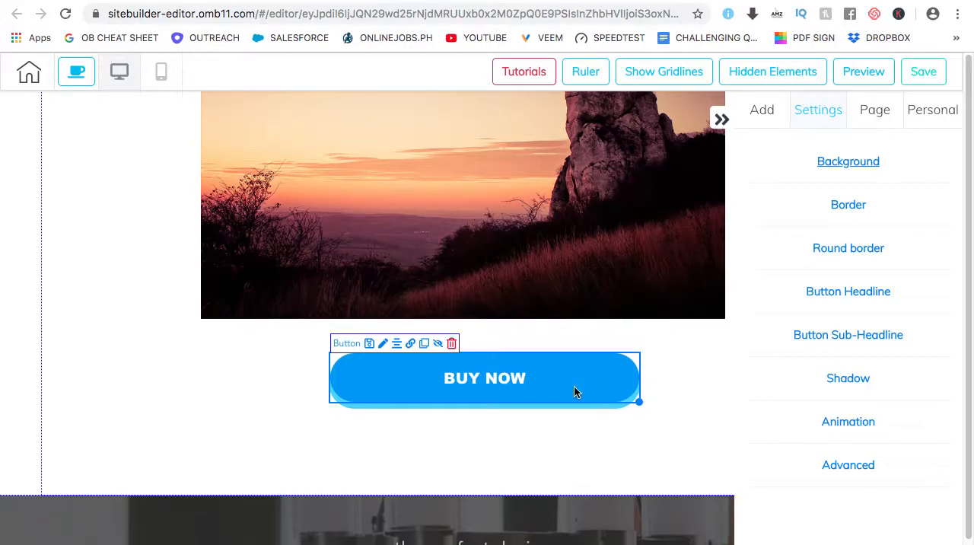
left_click_drag(524, 379, 521, 381)
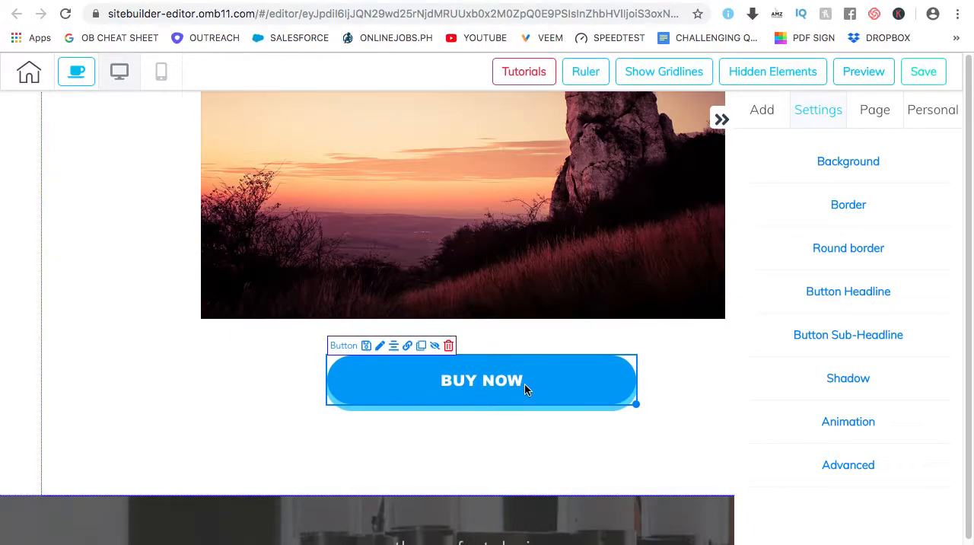
Save the BUY NOW button as a default element with the description "my button"
left_click(825, 468)
scroll(803, 399, "down", 1)
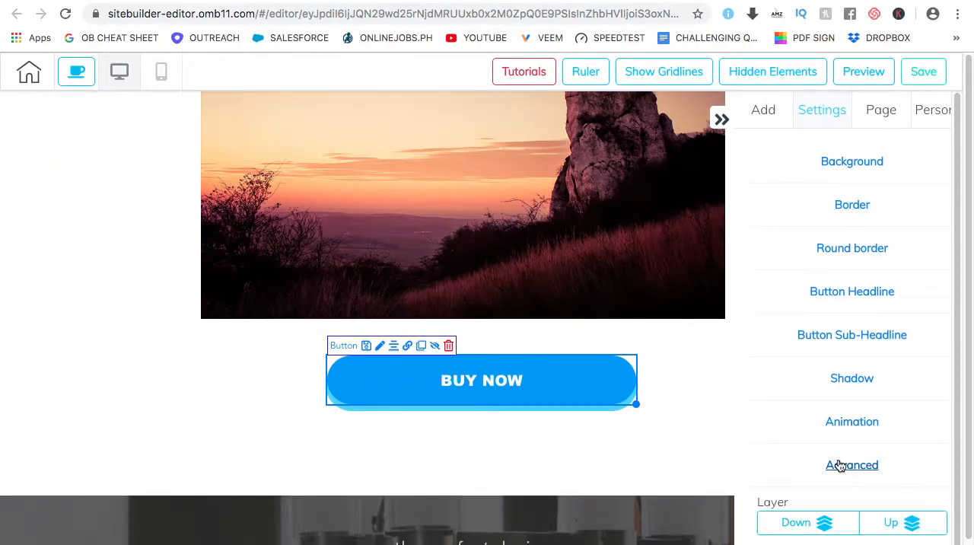
scroll(802, 398, "down", 1)
left_click(815, 441)
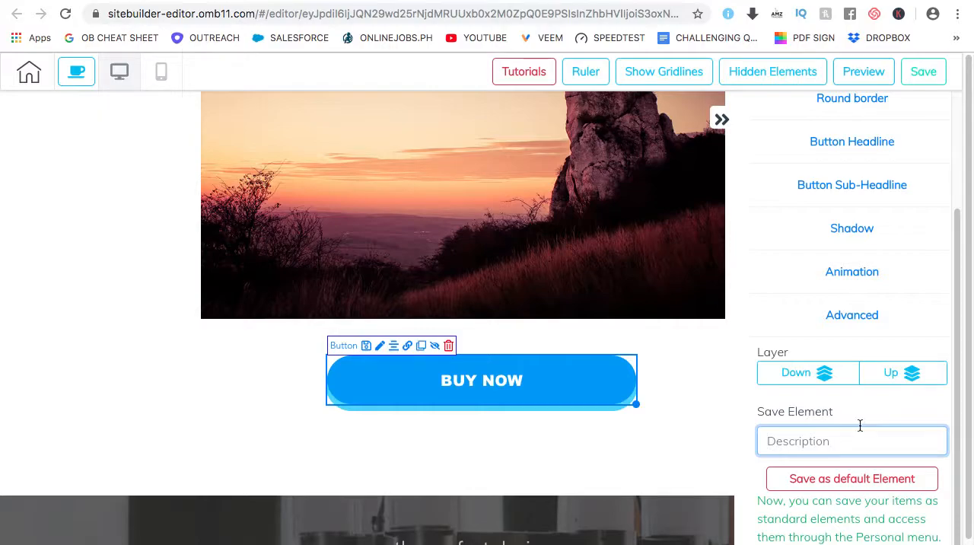
type("my button")
left_click(854, 479)
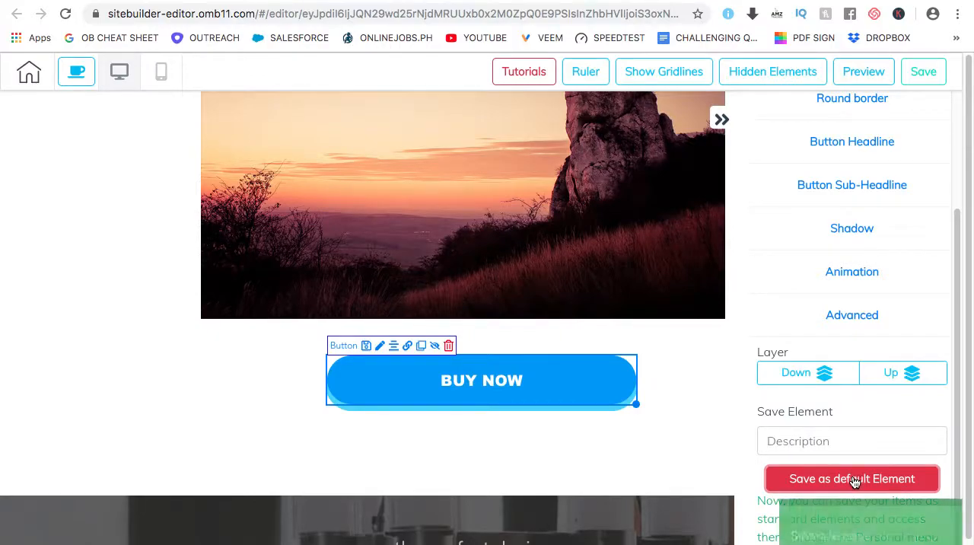
Open the personal library of saved items and dismiss its tutorial on saving panels so it does not show again
scroll(875, 229, "up", 4)
left_click(928, 112)
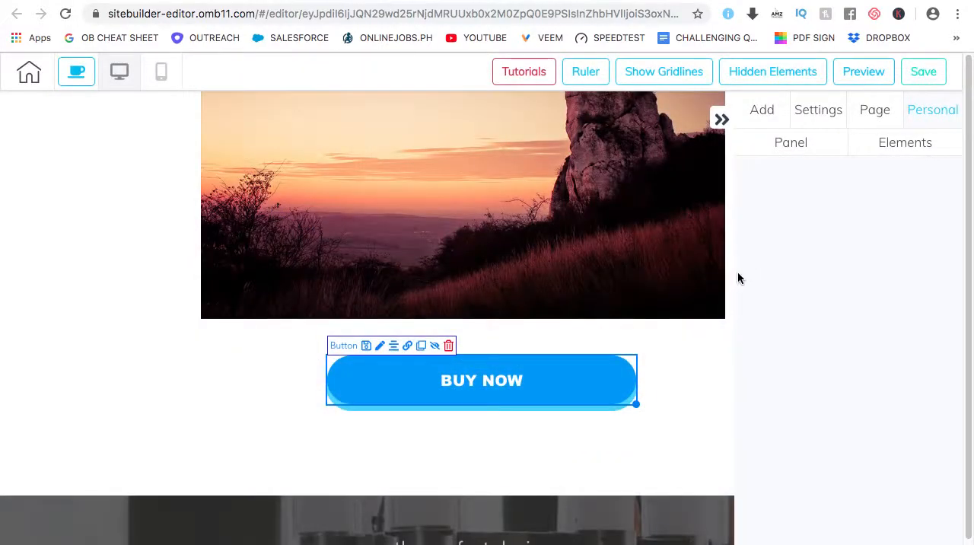
left_click(721, 118)
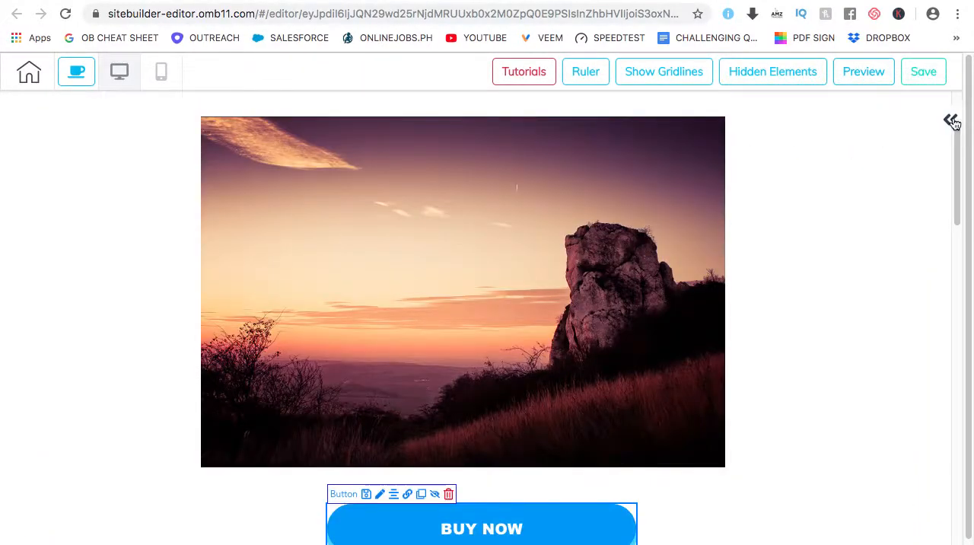
left_click(951, 120)
left_click(942, 111)
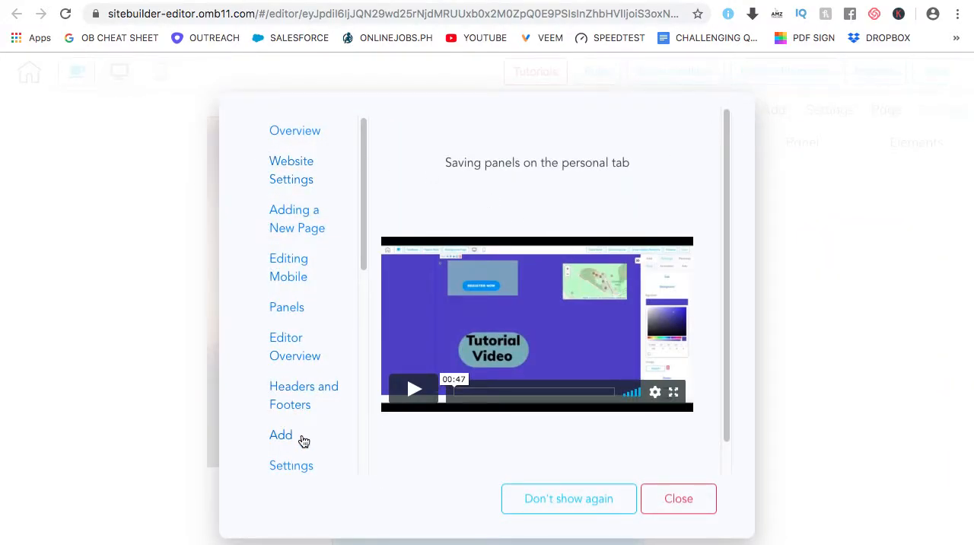
left_click(678, 498)
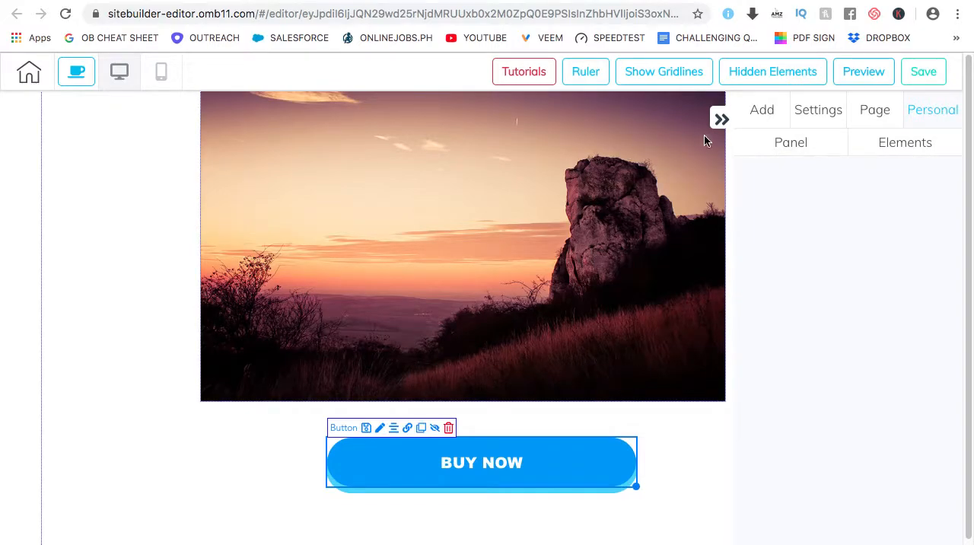
left_click(821, 121)
left_click(885, 110)
left_click(943, 113)
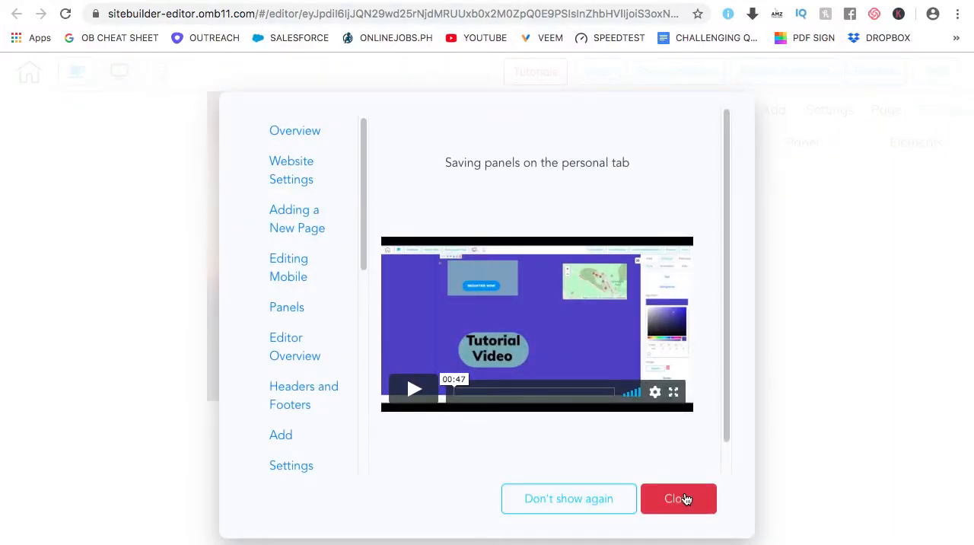
left_click(602, 497)
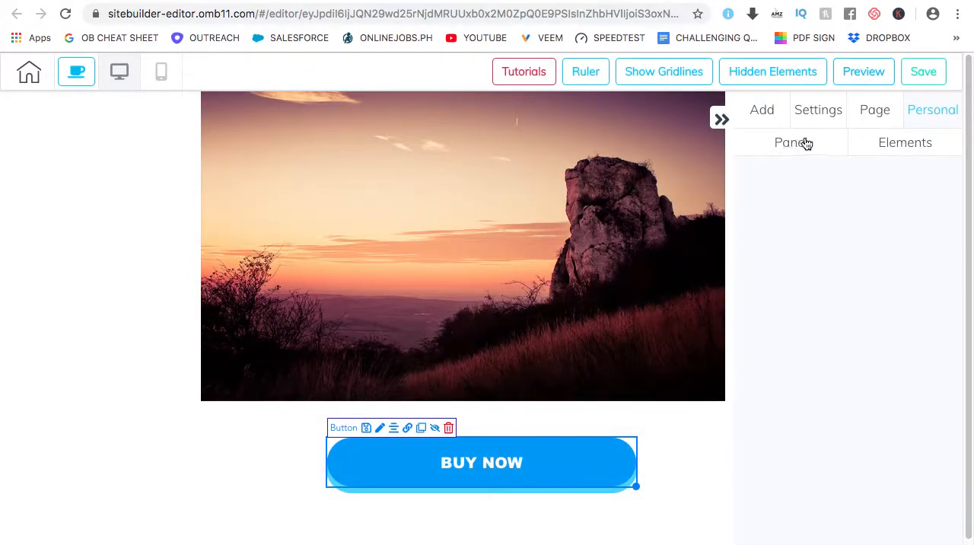
Insert the saved Button element from the personal library and place it directly below the existing BUY NOW button
left_click(927, 145)
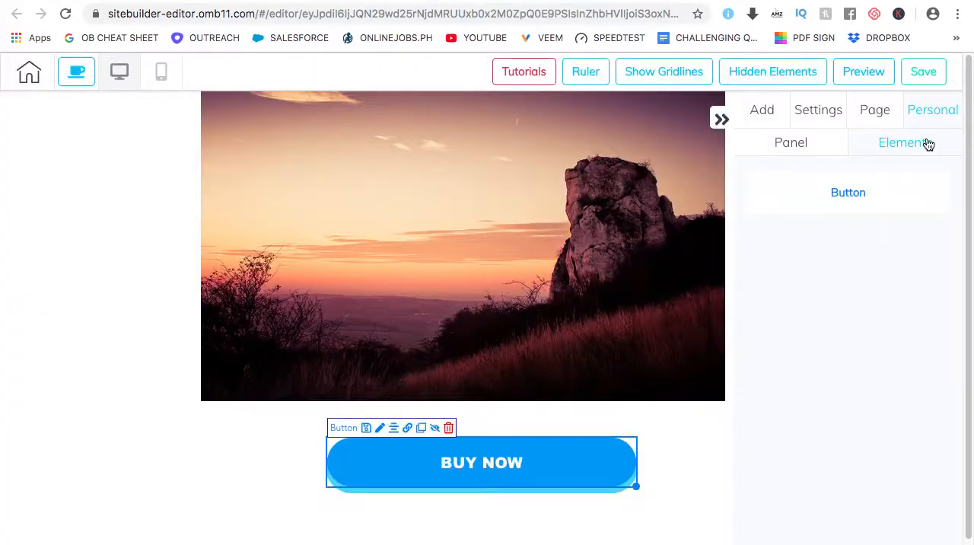
left_click(848, 194)
left_click_drag(799, 240, 665, 349)
scroll(662, 350, "down", 2)
left_click_drag(644, 402, 563, 397)
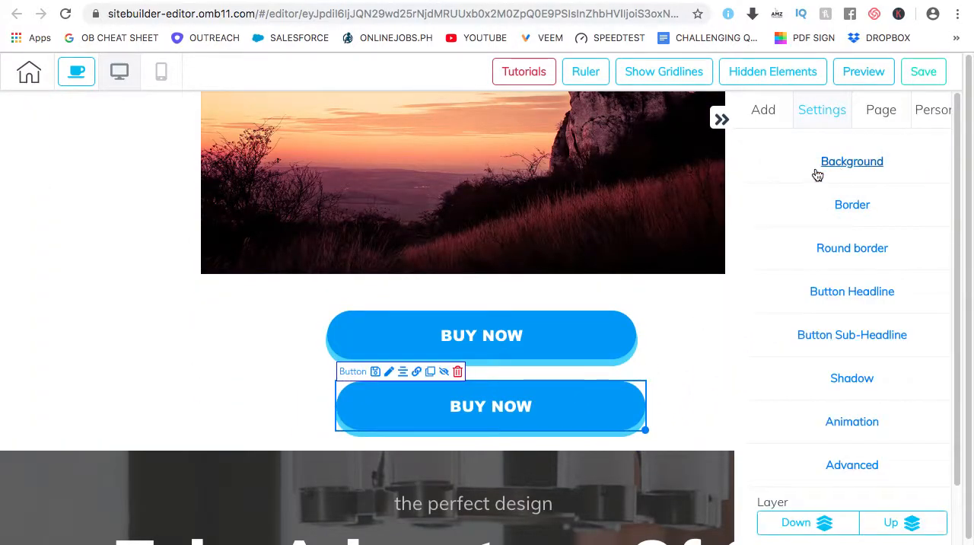
Check the personal library's saved panels and move the second BUY NOW button slightly to line up beneath the first
left_click(721, 119)
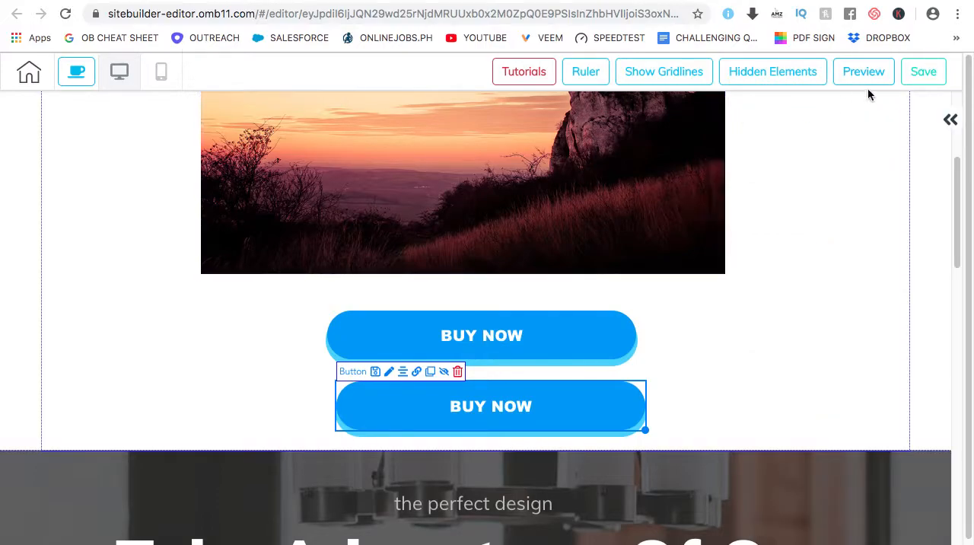
left_click(950, 120)
left_click(942, 108)
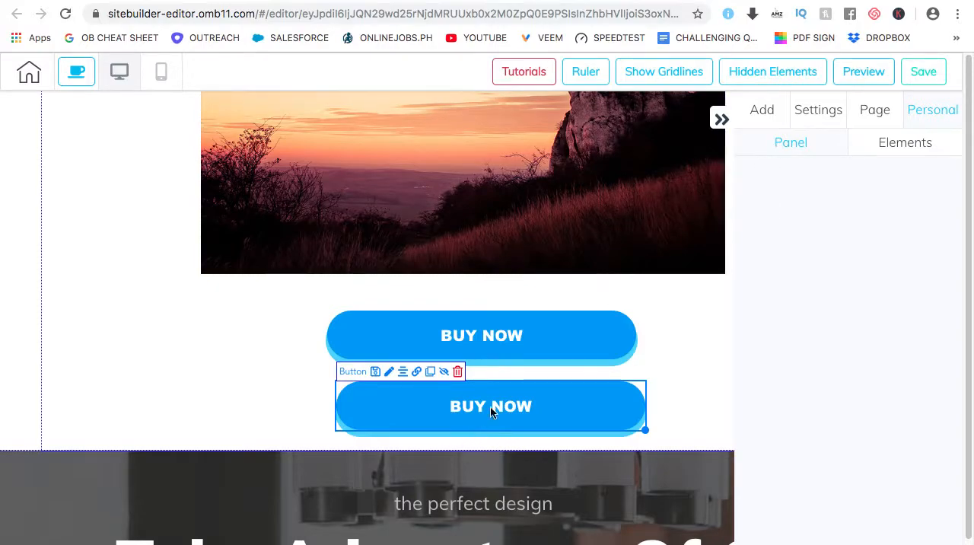
left_click_drag(495, 408, 477, 406)
Look over the "Take Advantage Of Our Experience On Business Management" panel from its headline to the logo row
scroll(563, 218, "up", 2)
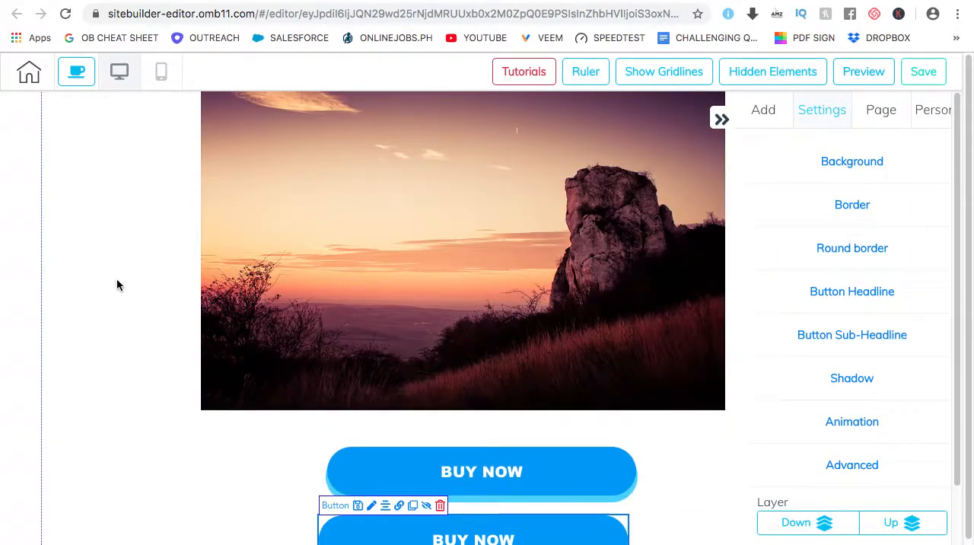
scroll(229, 312, "down", 8)
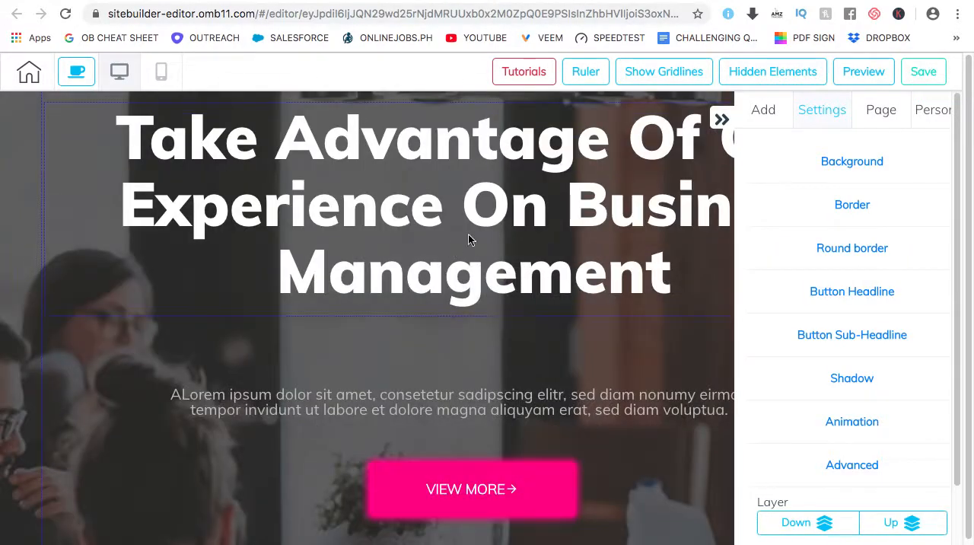
left_click(719, 116)
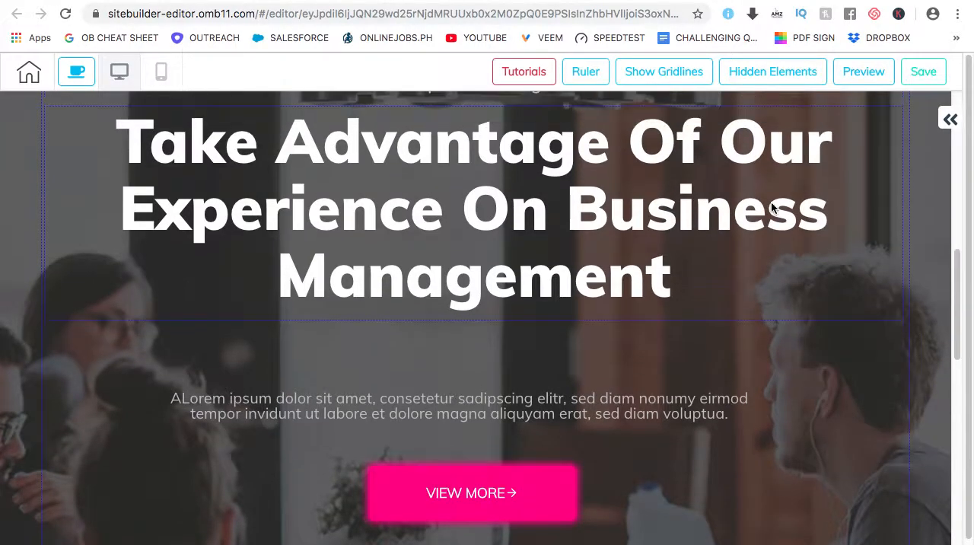
scroll(773, 207, "up", 2)
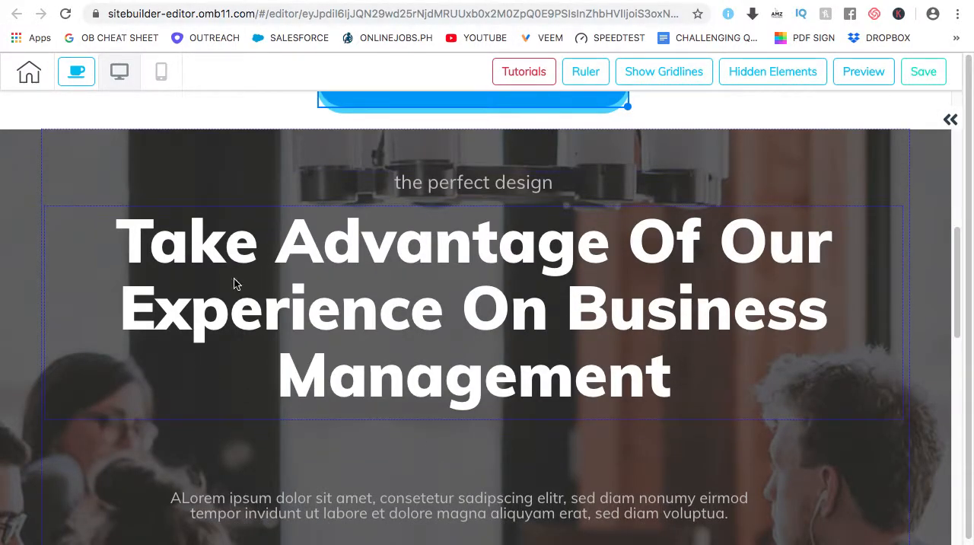
scroll(539, 244, "down", 1)
scroll(537, 245, "down", 1)
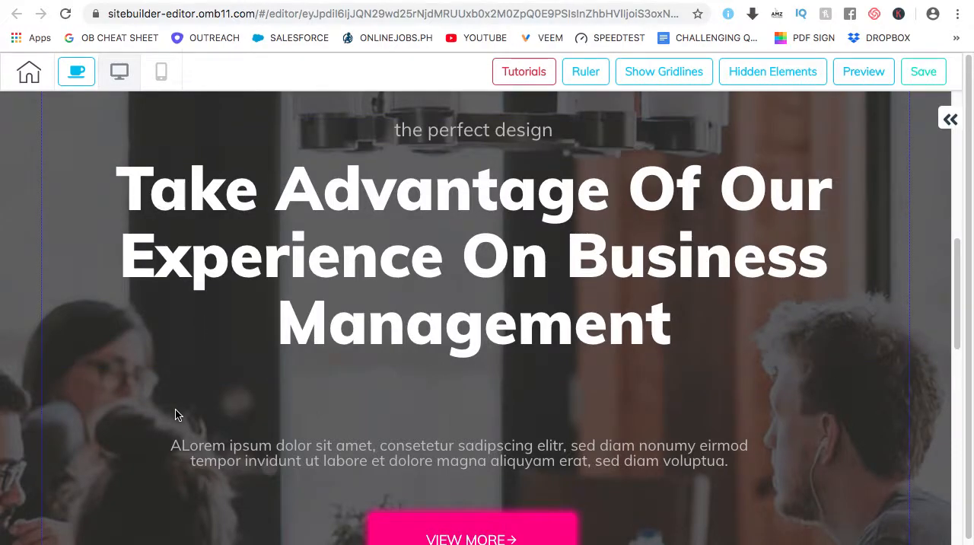
scroll(174, 407, "down", 3)
scroll(171, 411, "down", 2)
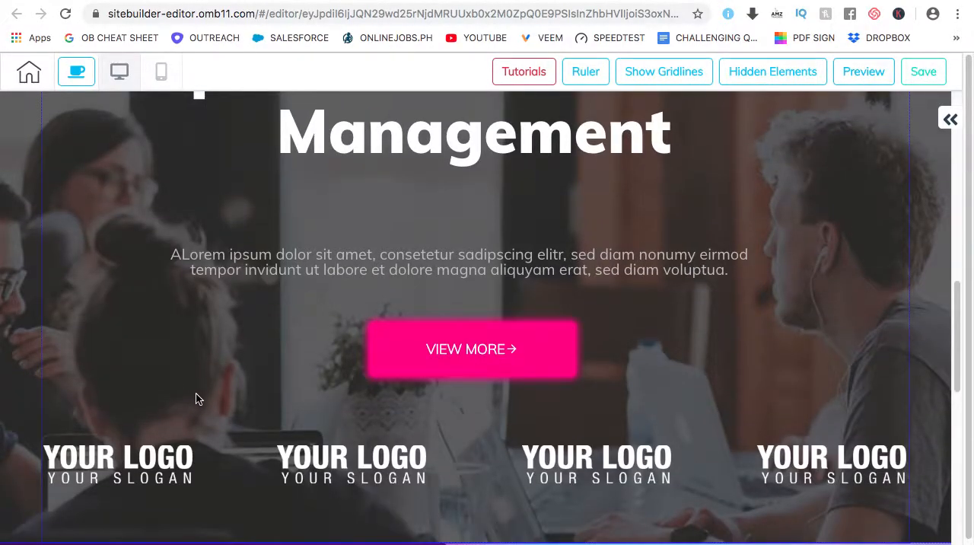
scroll(152, 388, "up", 4)
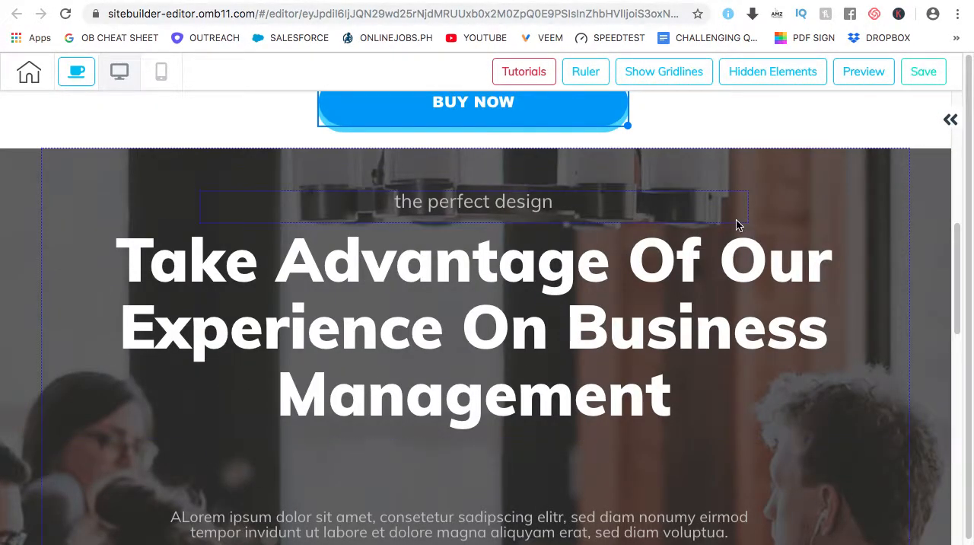
Select the "Take Advantage Of Our Experience On Business Management" panel and view its Save Element option in the advanced settings
left_click(951, 119)
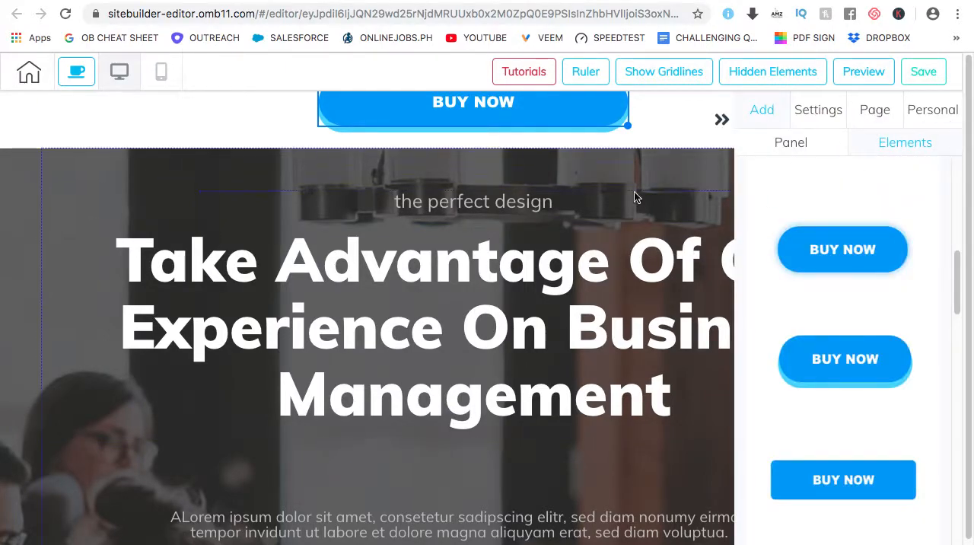
left_click(626, 169)
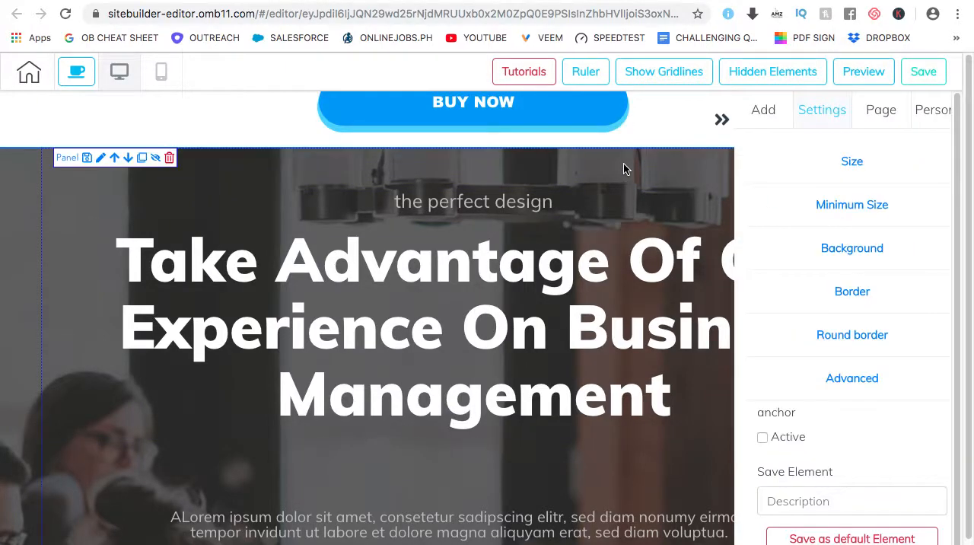
left_click(860, 378)
left_click(863, 380)
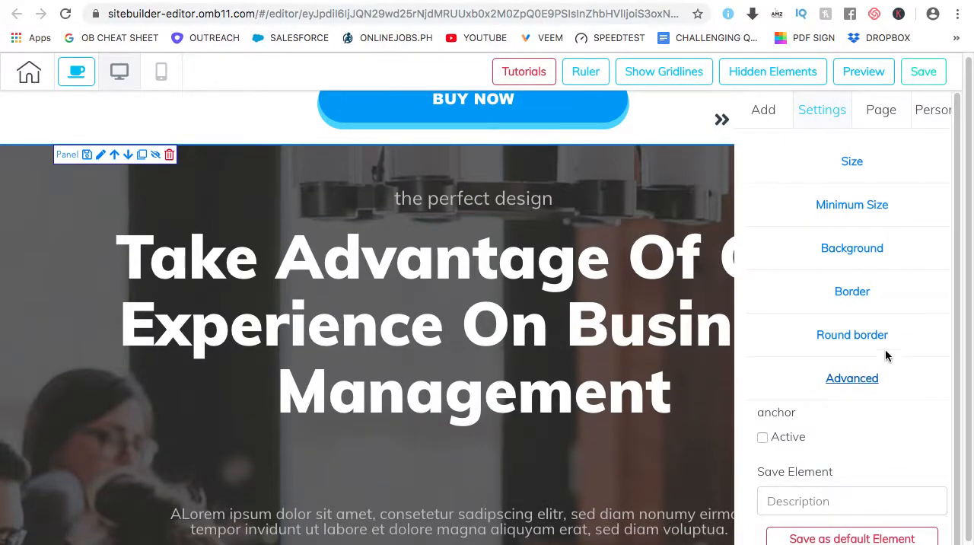
scroll(885, 350, "down", 2)
left_click(820, 439)
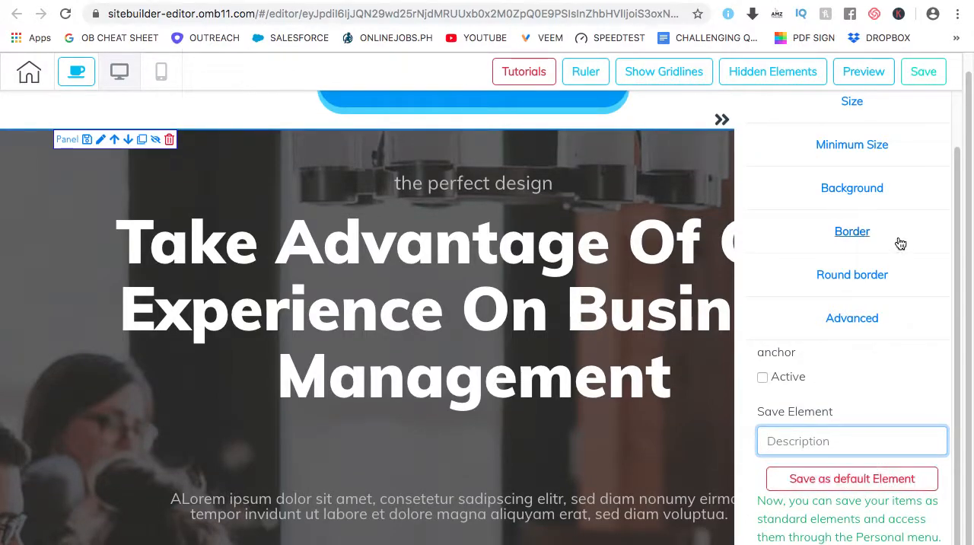
scroll(829, 213, "up", 2)
Review the saved panels and saved elements in the personal library
left_click(721, 119)
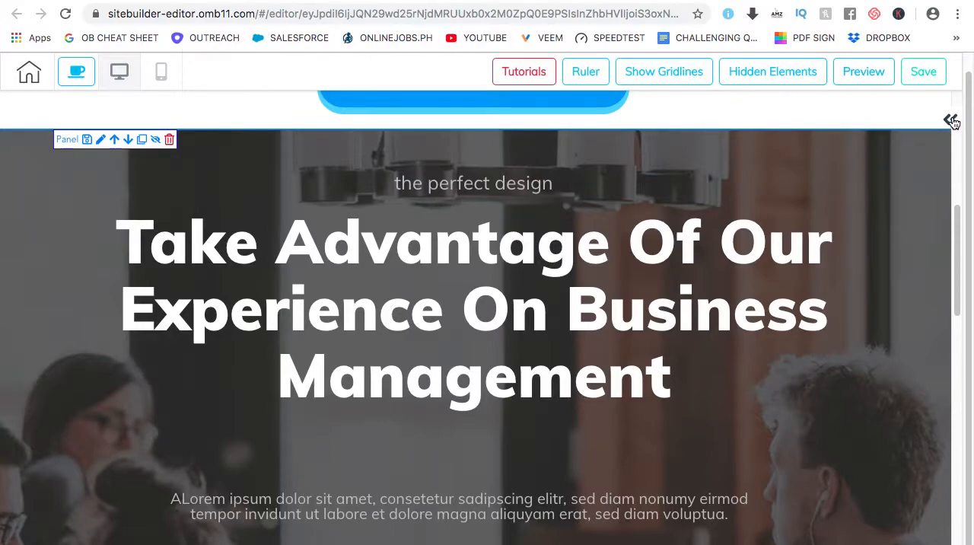
left_click(951, 122)
left_click(925, 108)
left_click(812, 149)
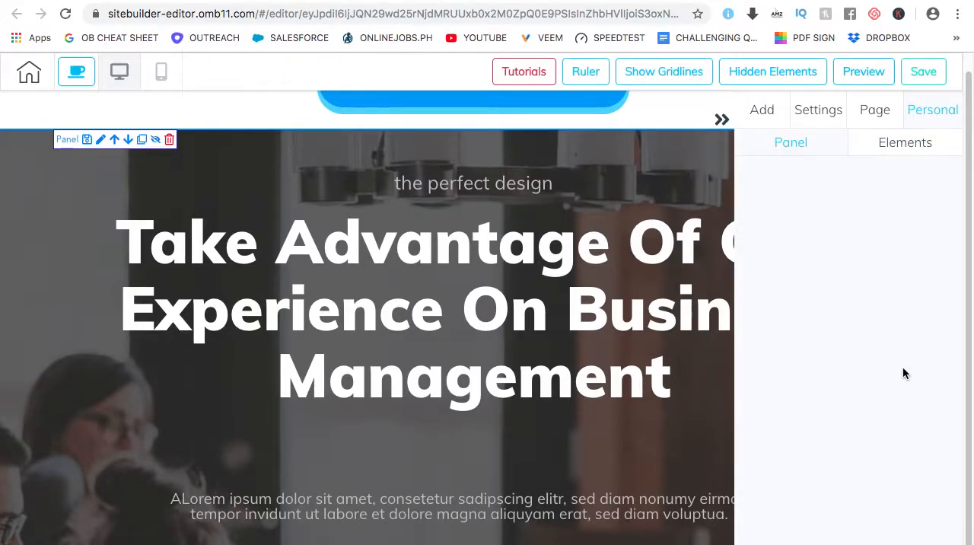
left_click(904, 145)
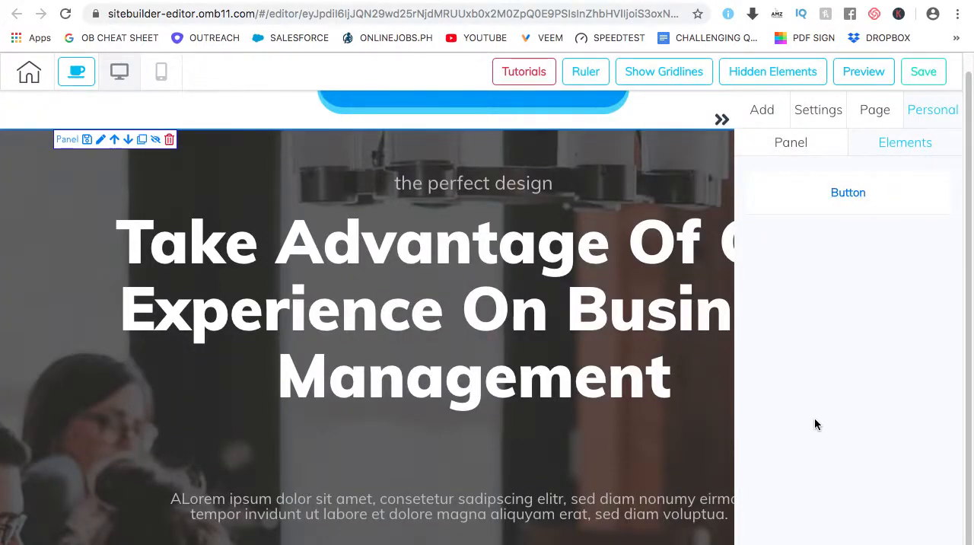
scroll(631, 266, "up", 3)
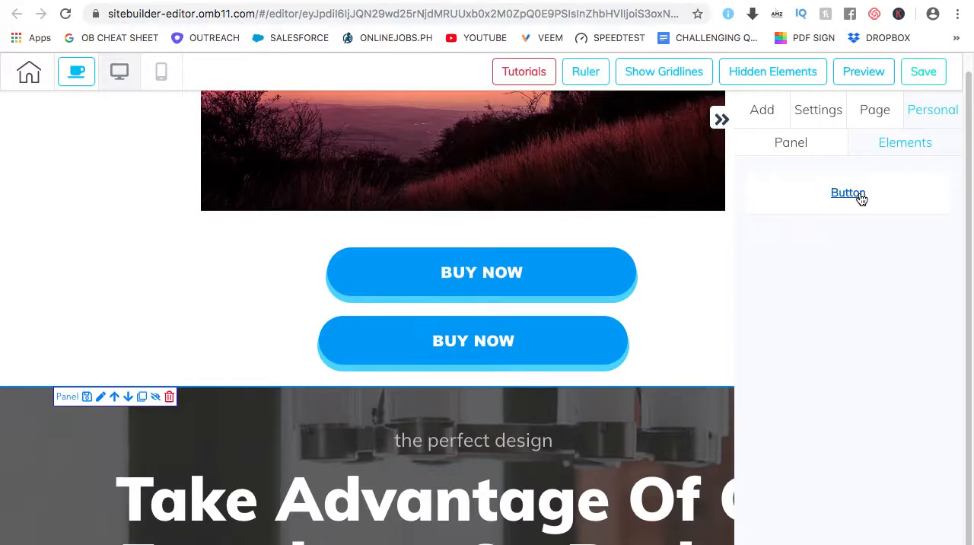
scroll(862, 198, "up", 1)
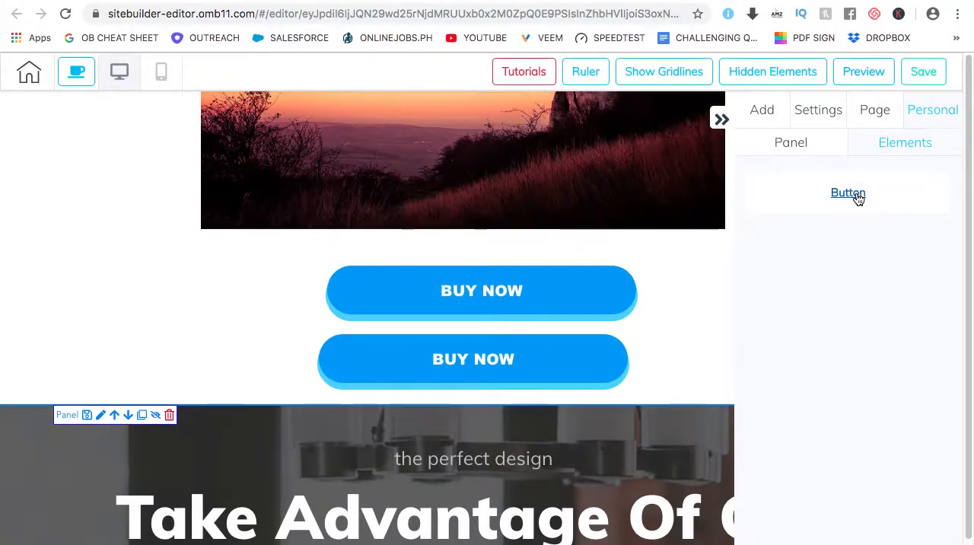
left_click(721, 119)
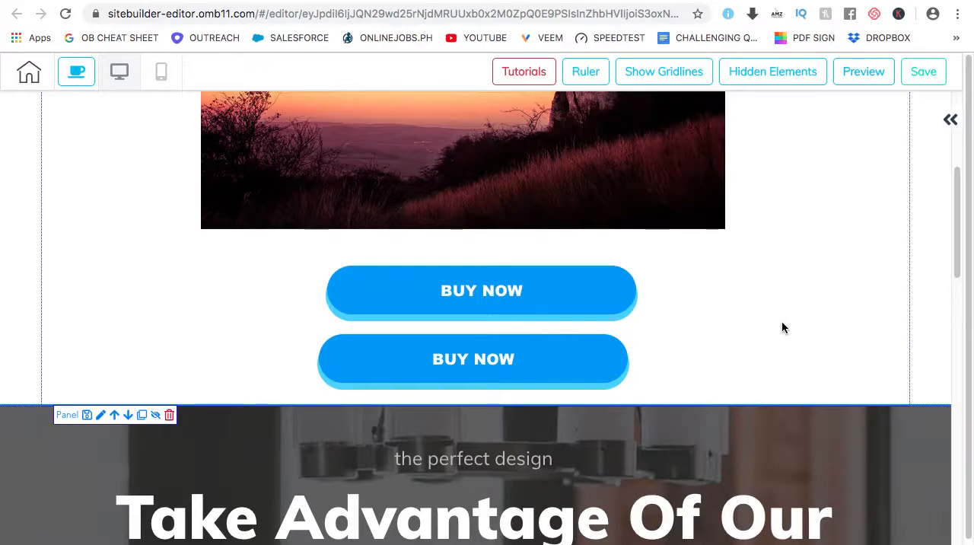
scroll(781, 328, "down", 4)
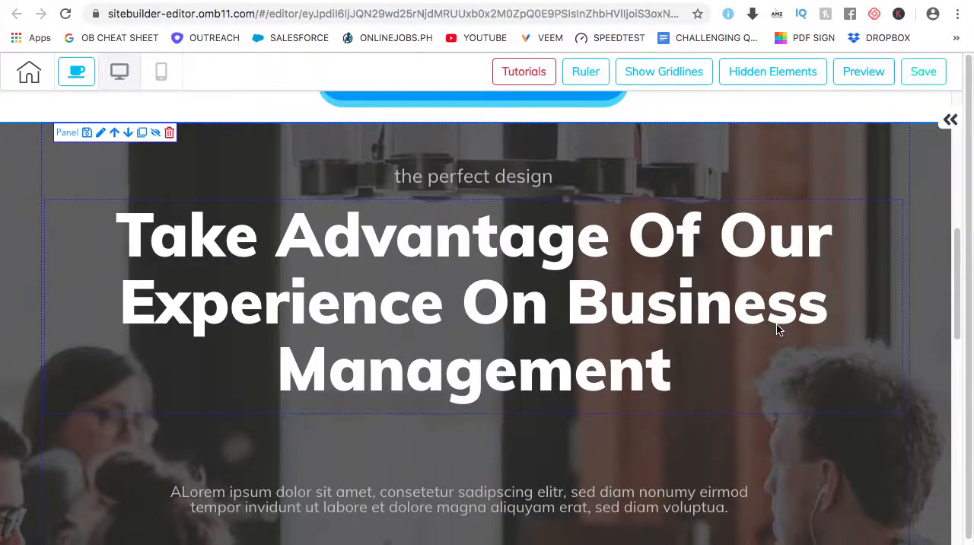
scroll(776, 325, "down", 1)
scroll(840, 333, "down", 2)
scroll(840, 331, "up", 1)
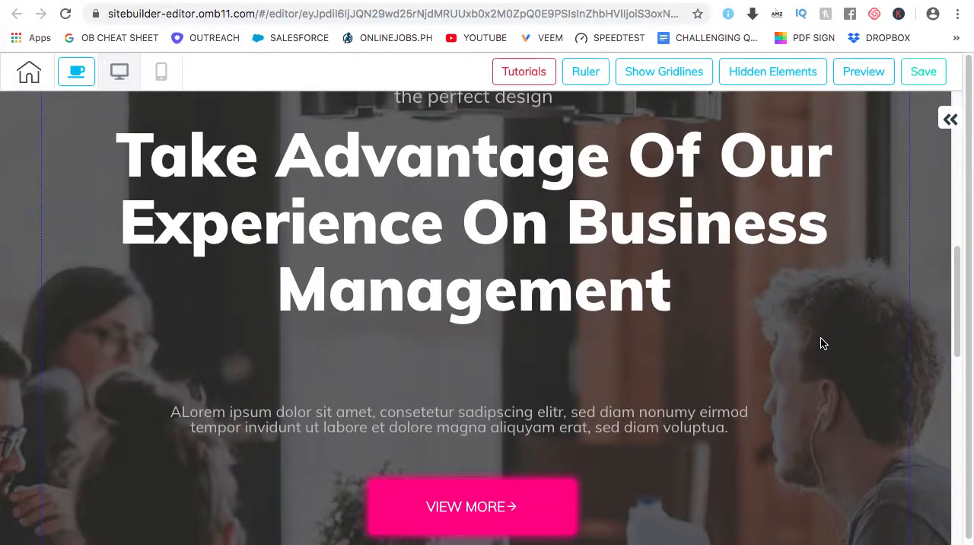
scroll(822, 340, "up", 1)
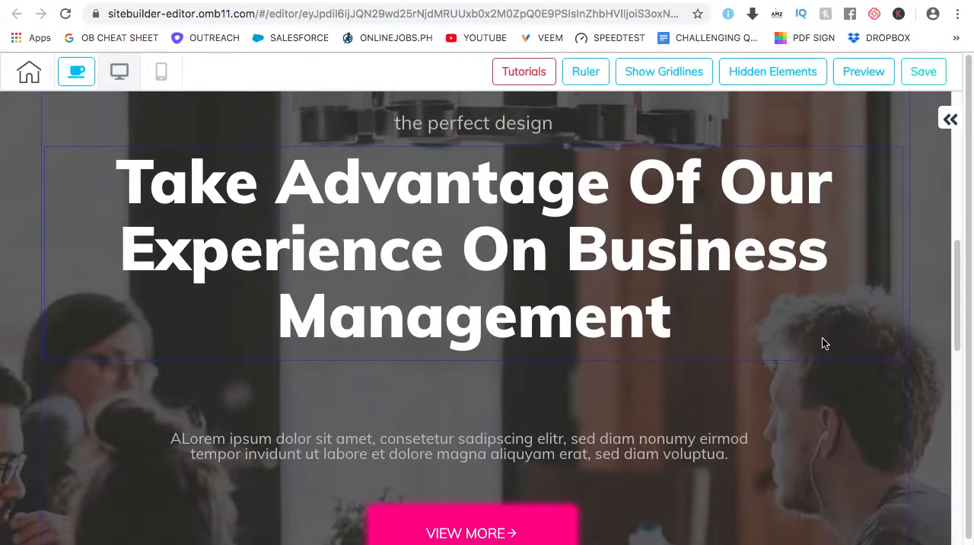